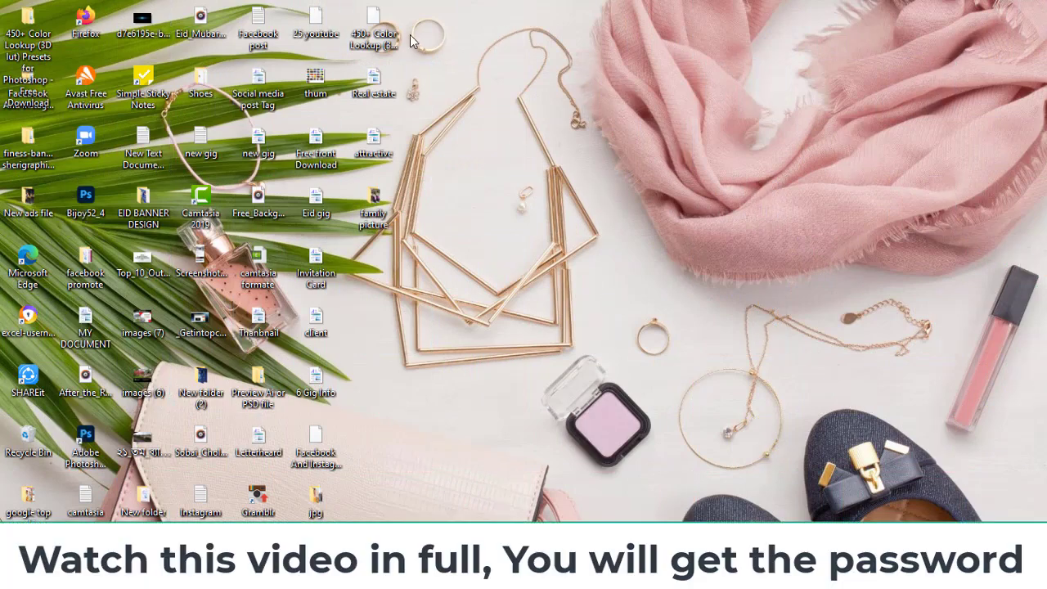
Open the extracted '450+ Color Lookup (3D lut) Presets' folder from the desktop
{"action": "left_click", "coordinate": [373, 23]}
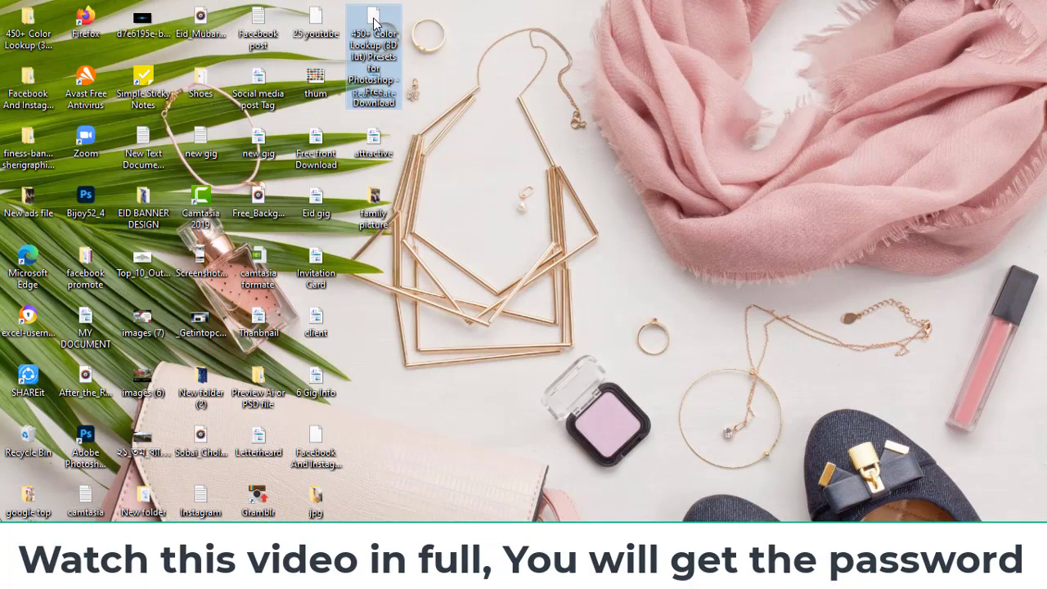
{"action": "right_click", "coordinate": [373, 24]}
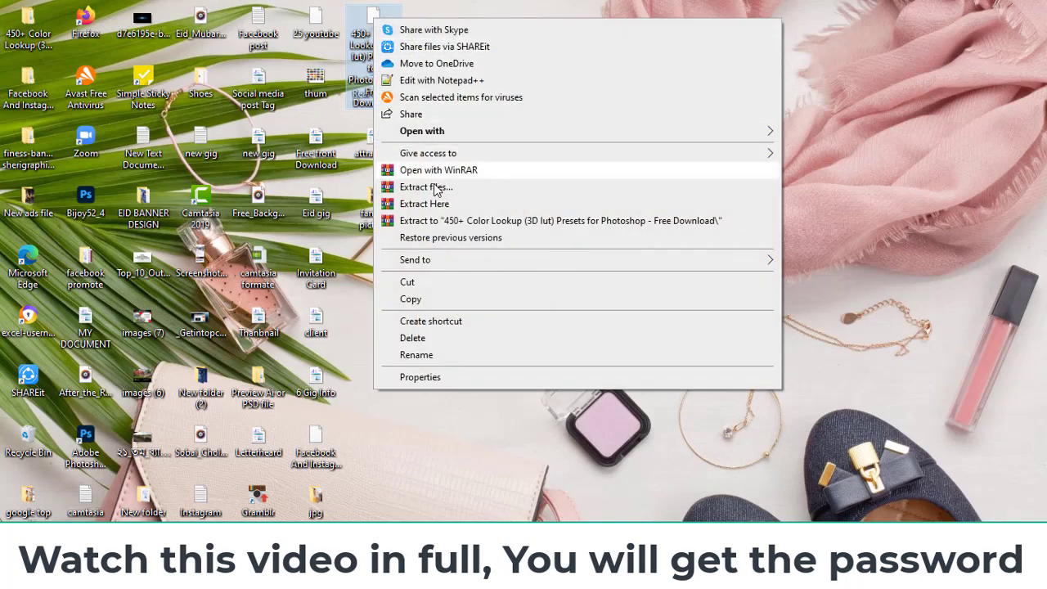
{"action": "left_click", "coordinate": [890, 101]}
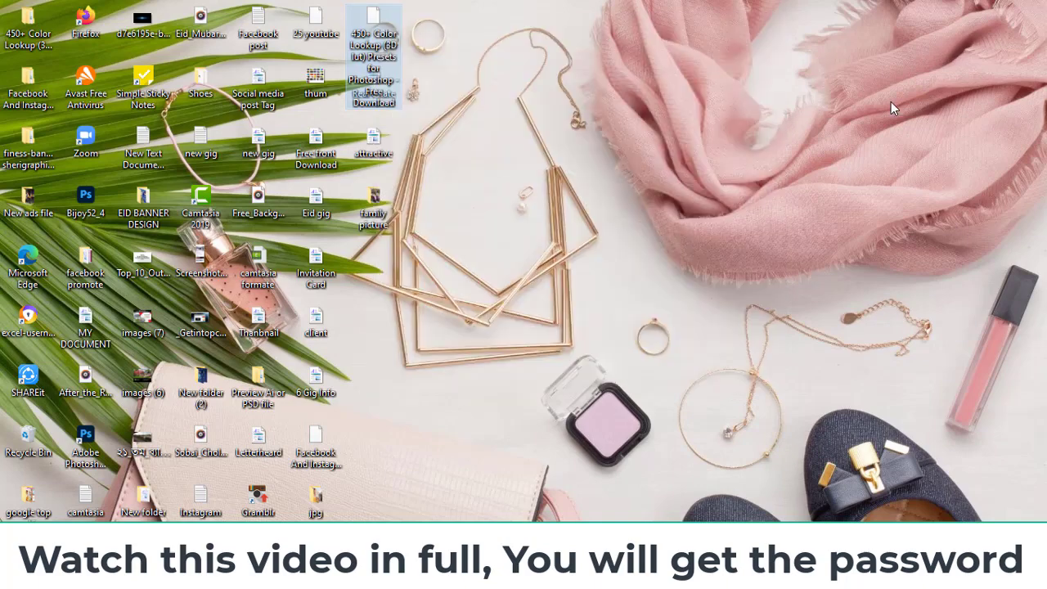
{"action": "left_click", "coordinate": [24, 29]}
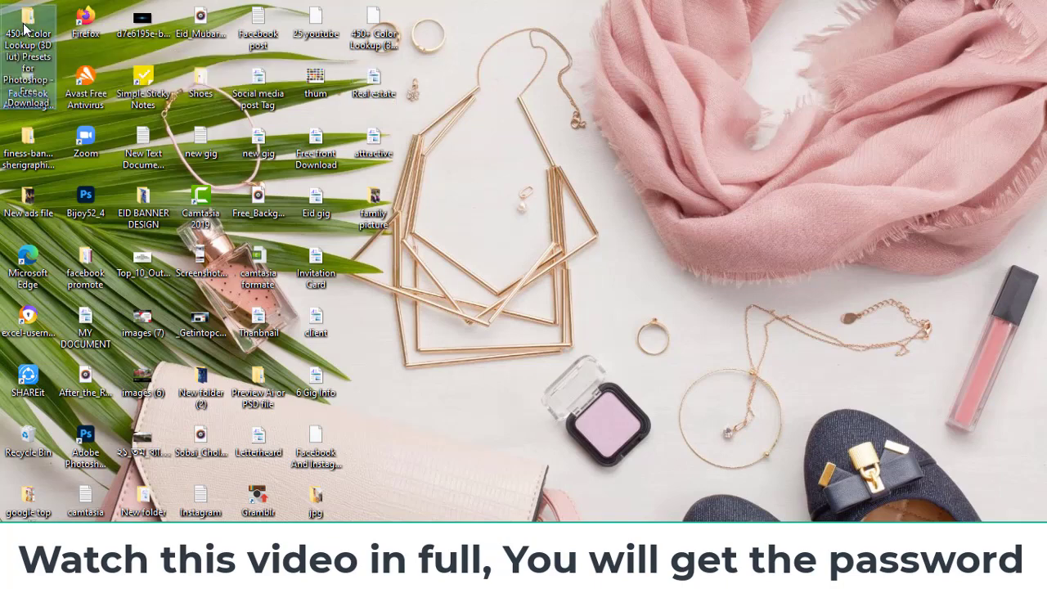
{"action": "double_click", "coordinate": [24, 28]}
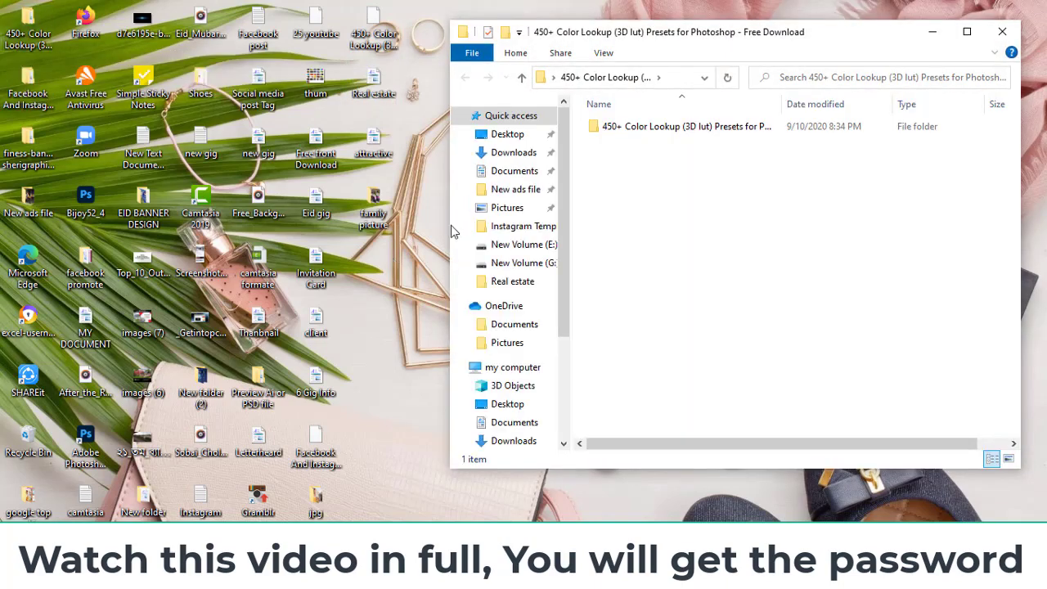
Copy the LUT presets subfolder
{"action": "left_click", "coordinate": [635, 133]}
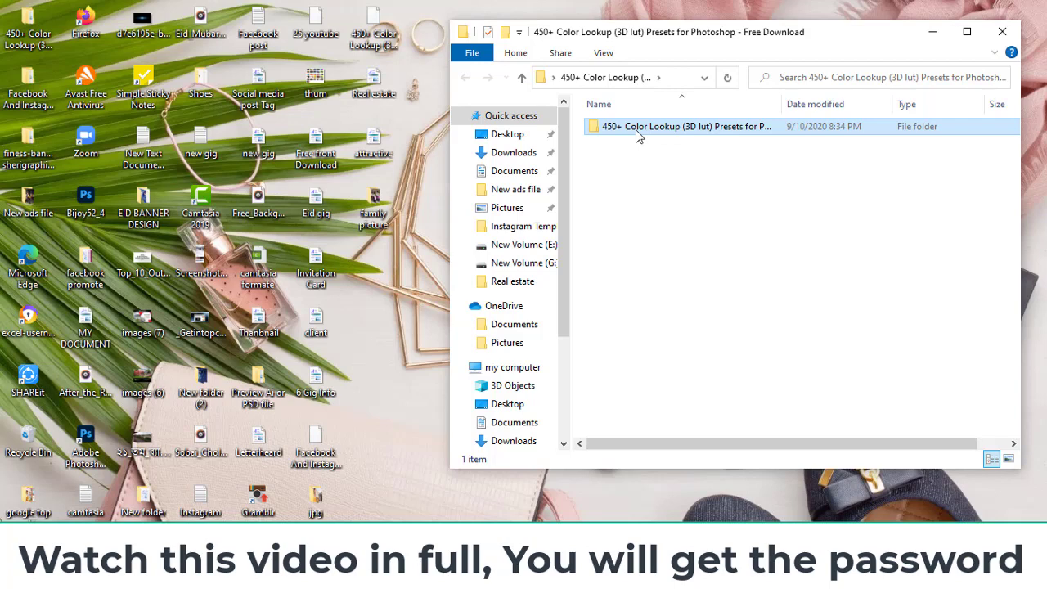
{"action": "right_click", "coordinate": [636, 130]}
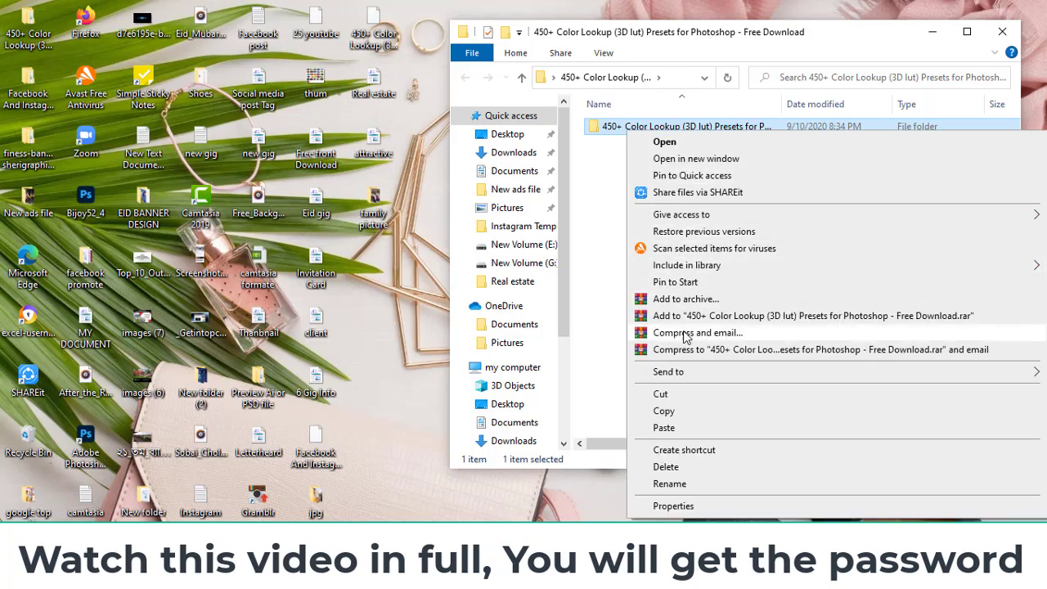
{"action": "left_click", "coordinate": [664, 411]}
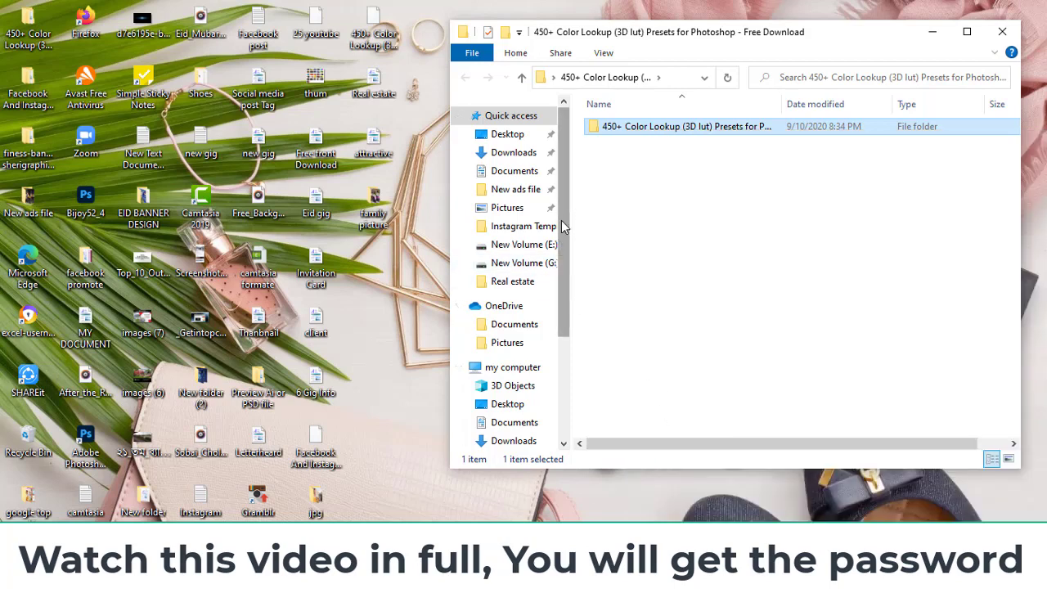
Navigate to This PC and select Local Disk (C:)
{"action": "left_click_drag", "start_coordinate": [568, 225], "coordinate": [571, 341]}
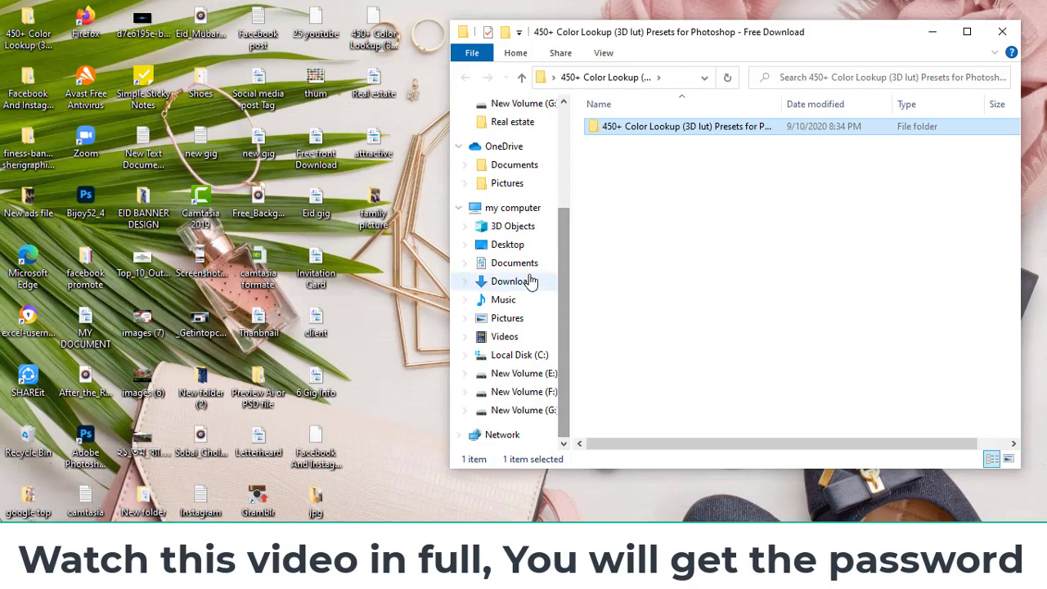
{"action": "left_click", "coordinate": [515, 247]}
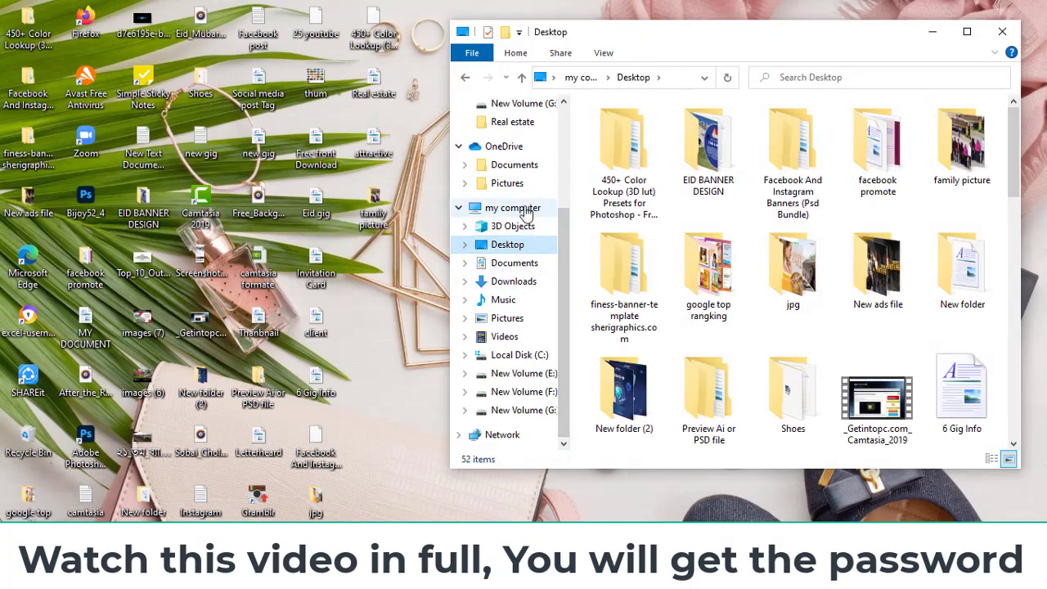
{"action": "left_click", "coordinate": [525, 210]}
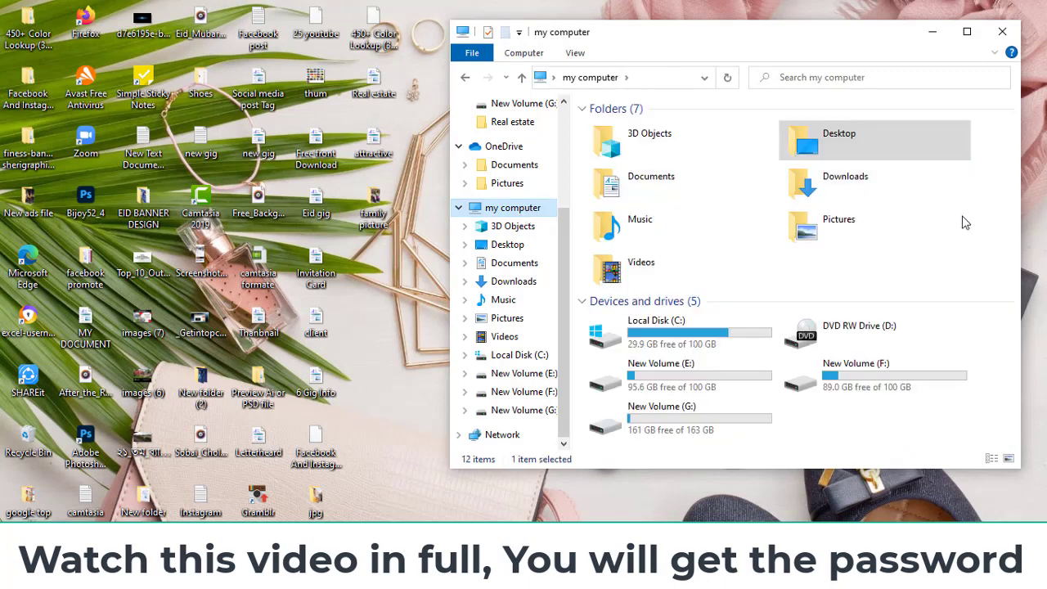
{"action": "left_click", "coordinate": [670, 352]}
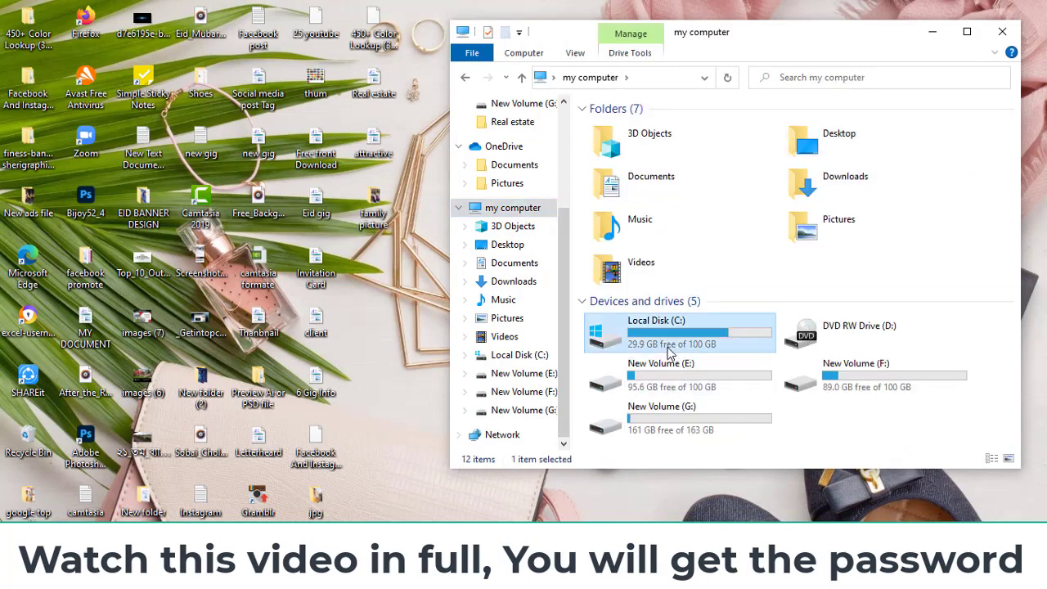
Browse to C:\Program Files\Adobe\Adobe Photoshop 2020\Presets\3DLUTs
{"action": "double_click", "coordinate": [671, 351]}
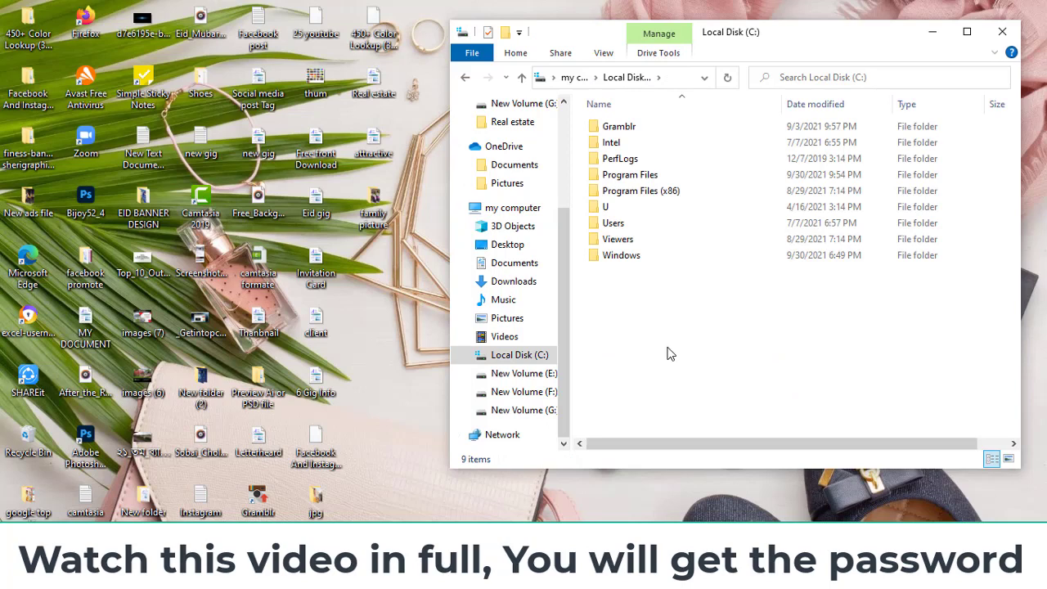
{"action": "double_click", "coordinate": [630, 174]}
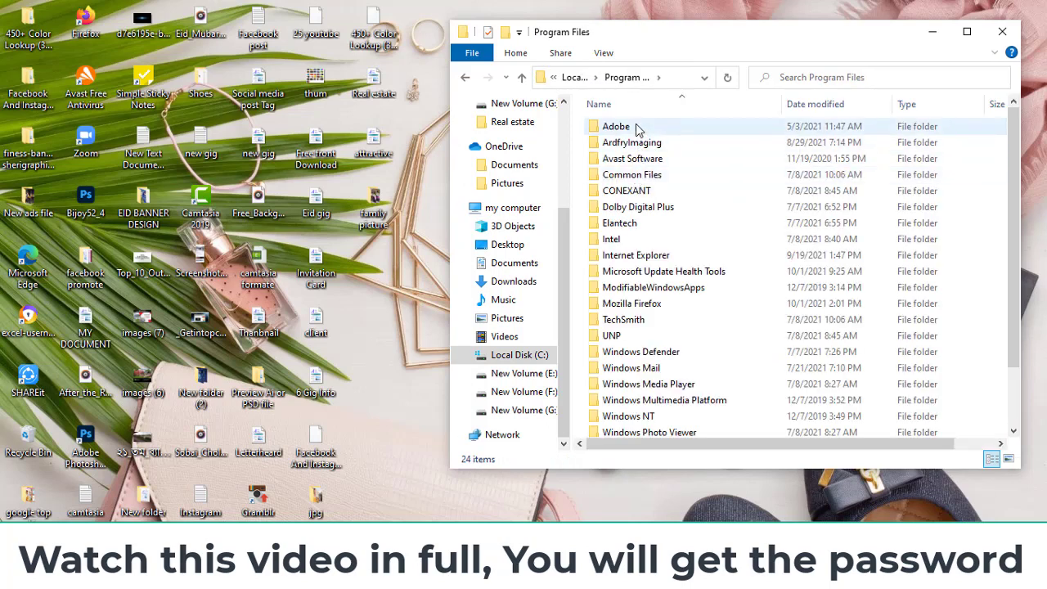
{"action": "left_click", "coordinate": [637, 126]}
{"action": "double_click", "coordinate": [636, 127]}
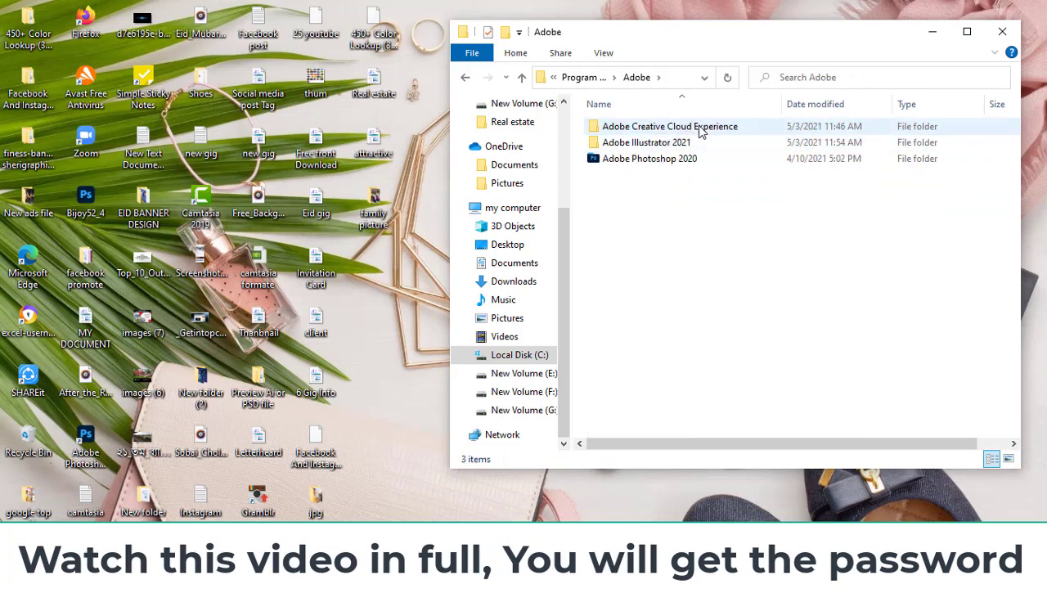
{"action": "left_click", "coordinate": [662, 160]}
{"action": "double_click", "coordinate": [663, 159]}
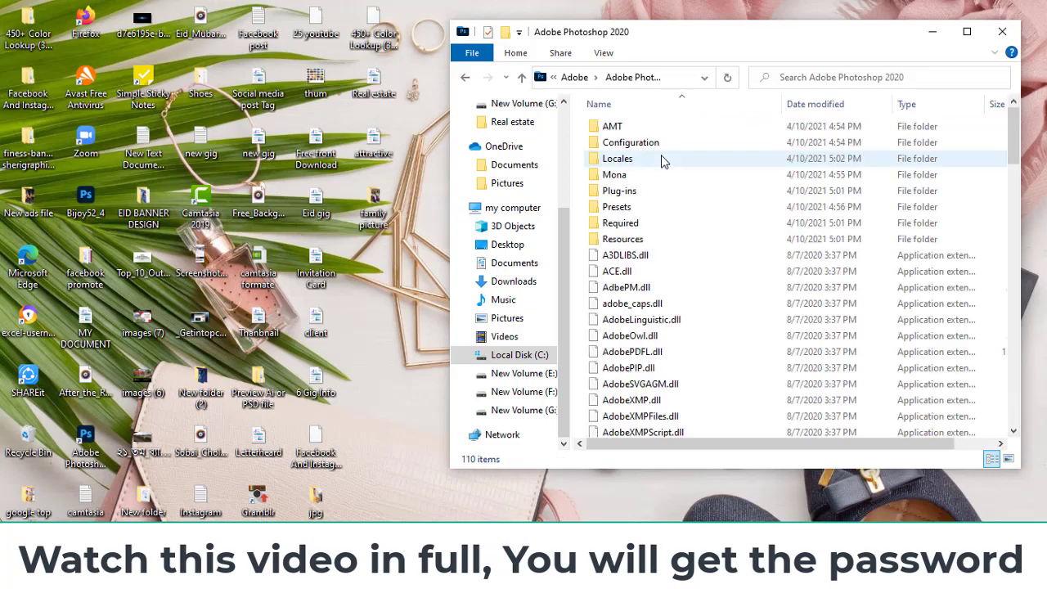
{"action": "double_click", "coordinate": [643, 210]}
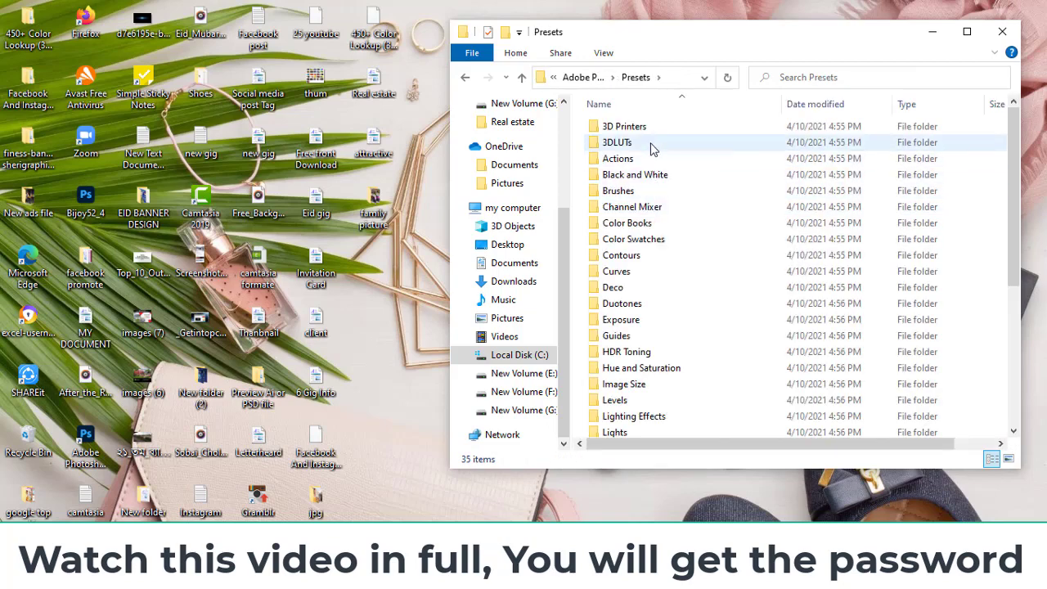
{"action": "double_click", "coordinate": [652, 144]}
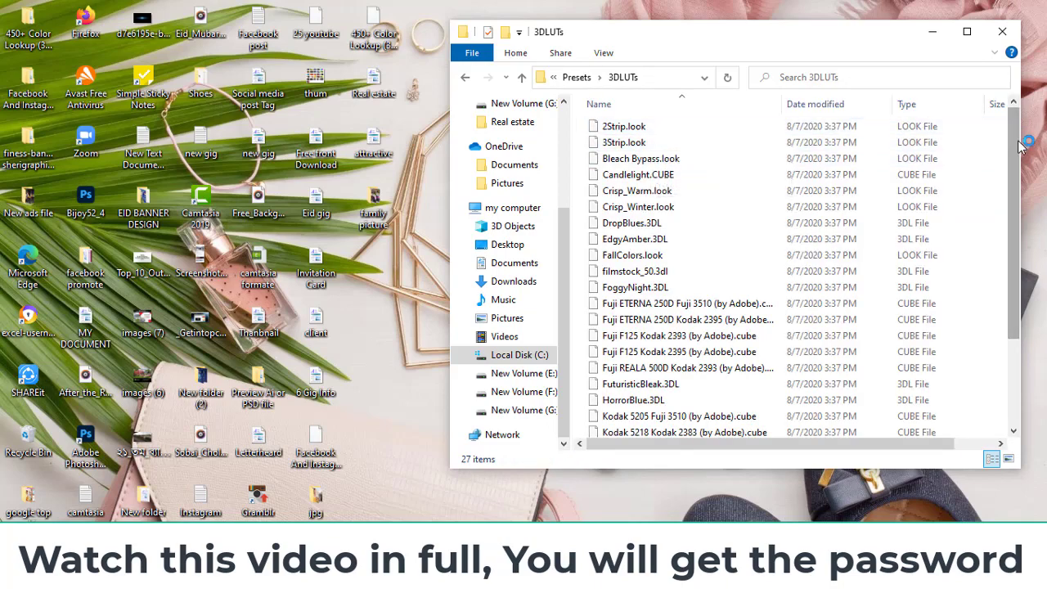
{"action": "mouse_move", "coordinate": [1020, 145]}
{"action": "left_mouse_down"}
{"action": "mouse_move", "coordinate": [1023, 249]}
{"action": "mouse_move", "coordinate": [1008, 133]}
{"action": "left_mouse_up"}
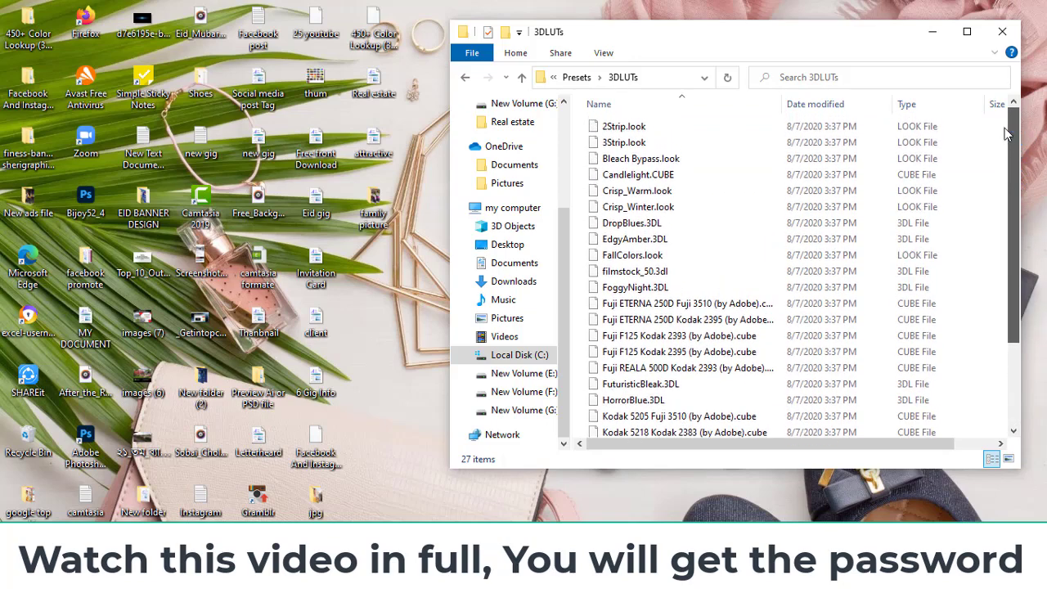
{"action": "left_click", "coordinate": [466, 78]}
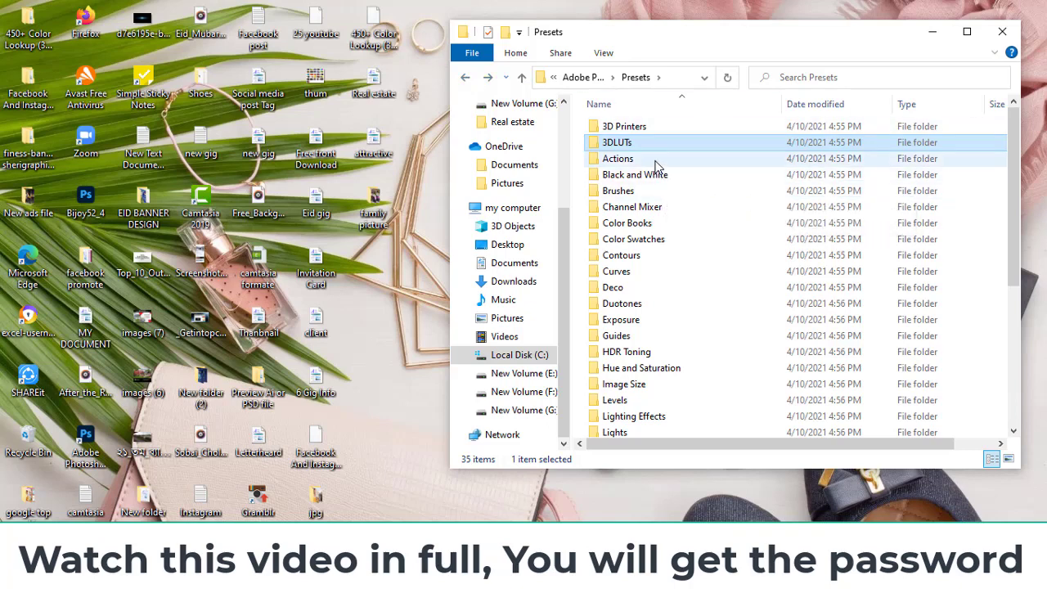
{"action": "double_click", "coordinate": [622, 143]}
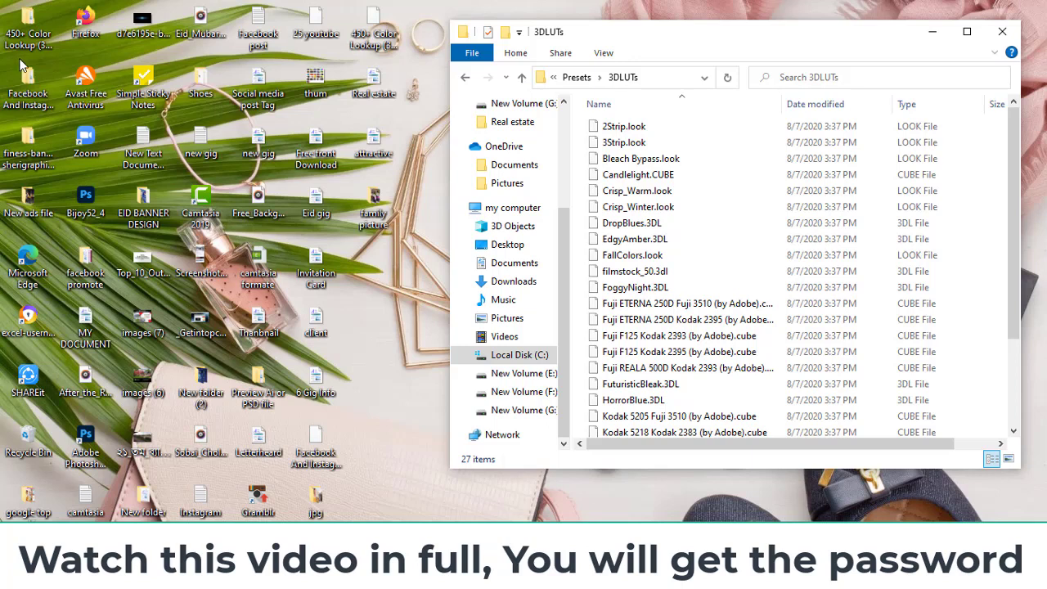
{"action": "left_click", "coordinate": [27, 21]}
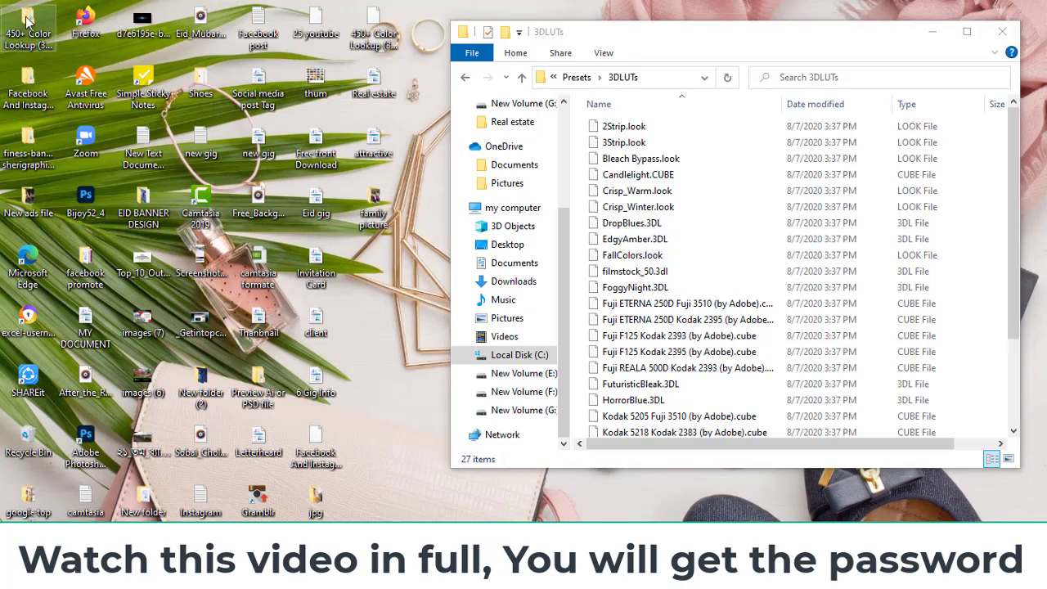
Open the downloaded LUT subfolder in a second window beside 3DLUTs
{"action": "double_click", "coordinate": [27, 20]}
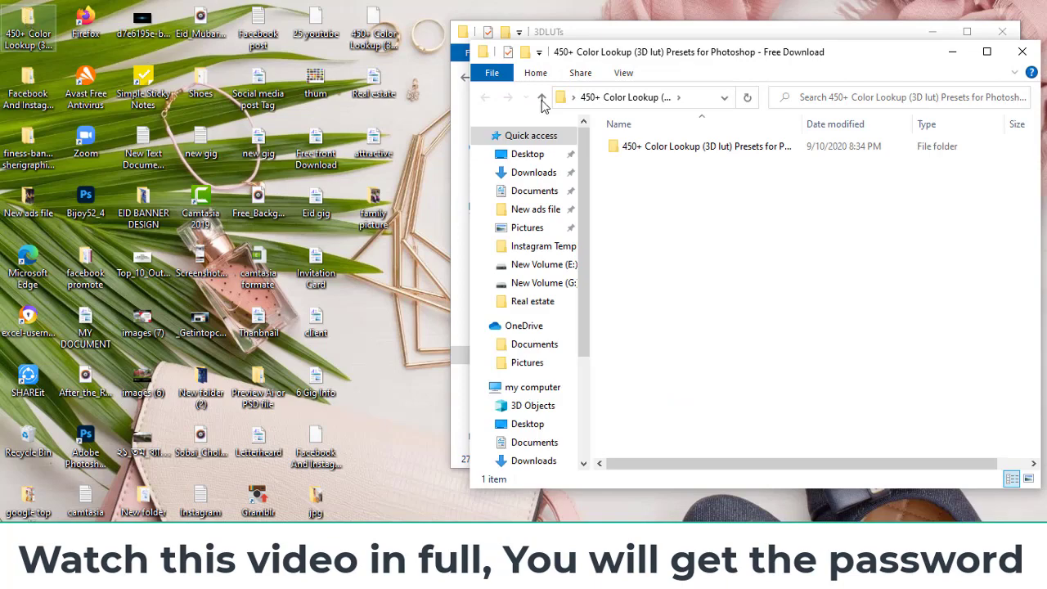
{"action": "left_click", "coordinate": [675, 155]}
{"action": "double_click", "coordinate": [675, 152]}
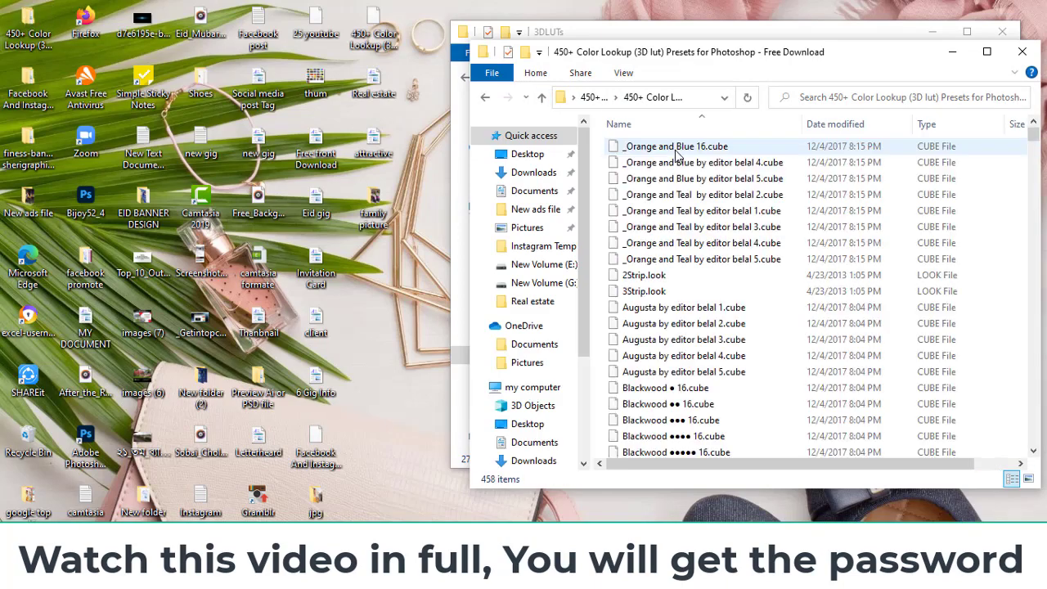
{"action": "left_click_drag", "start_coordinate": [849, 62], "coordinate": [553, 54]}
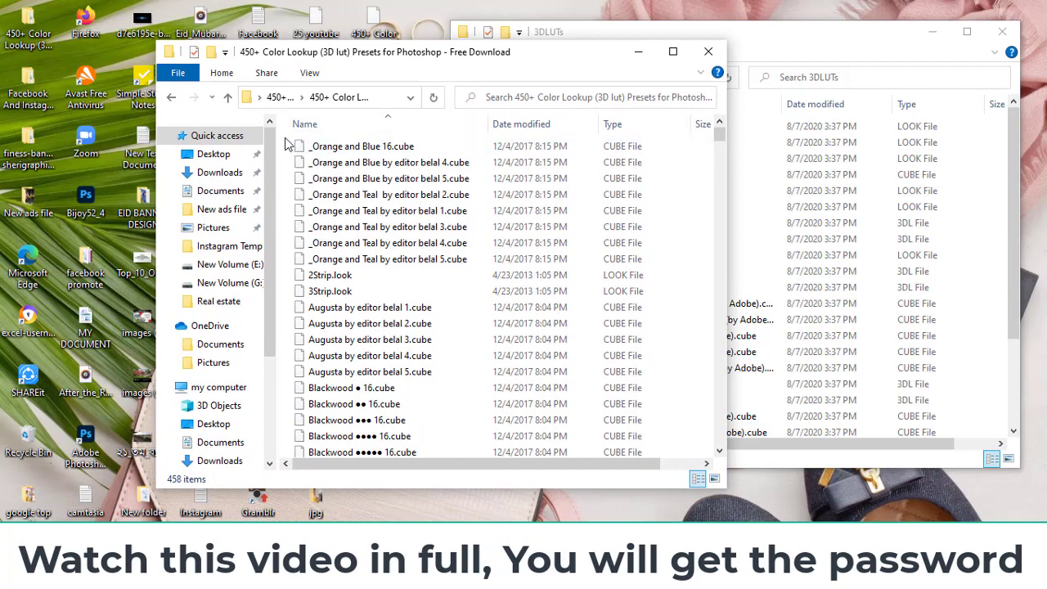
Select and copy all 458 downloaded .CUBE files
{"action": "left_click_drag", "start_coordinate": [287, 144], "coordinate": [386, 456]}
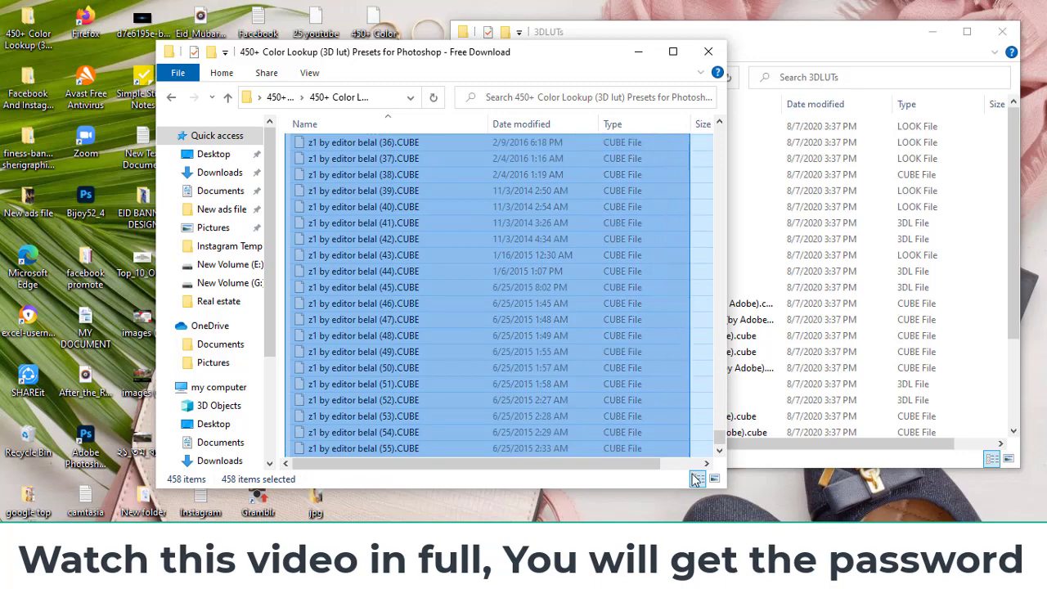
{"action": "left_click_drag", "start_coordinate": [386, 456], "coordinate": [694, 456]}
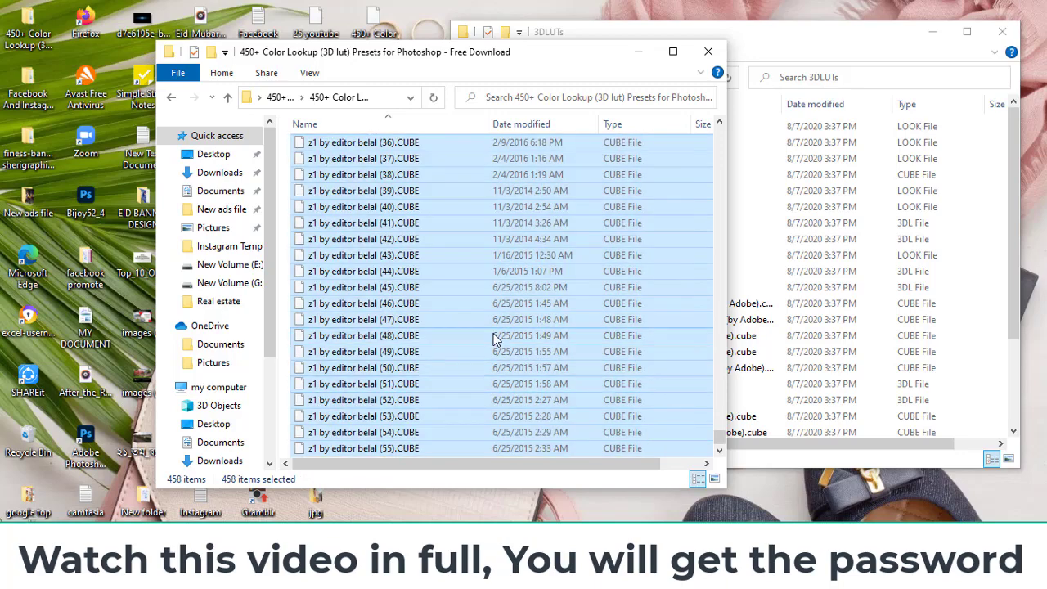
{"action": "right_click", "coordinate": [495, 339]}
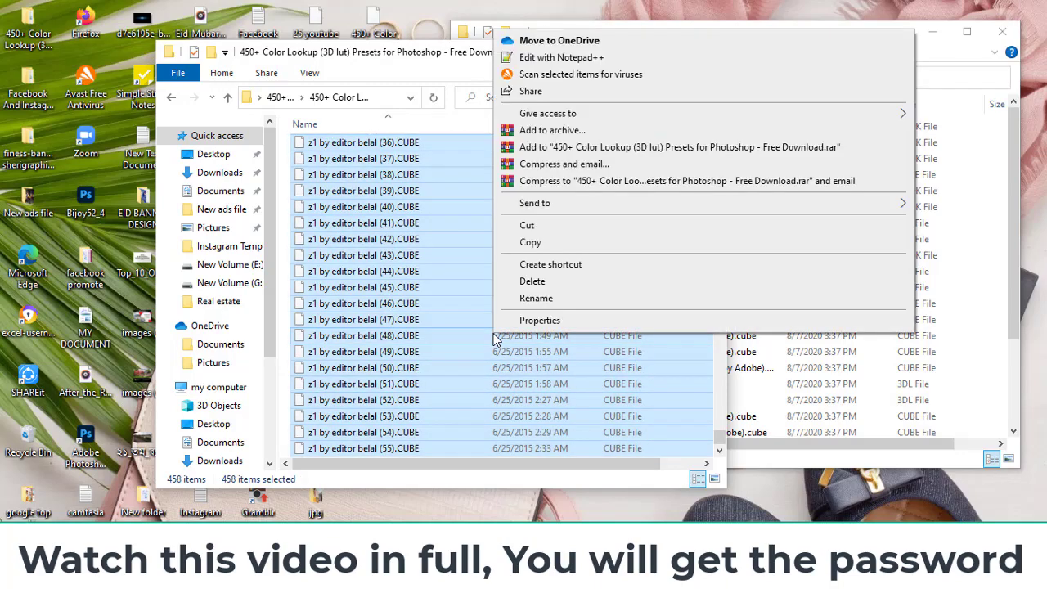
{"action": "left_click", "coordinate": [549, 246]}
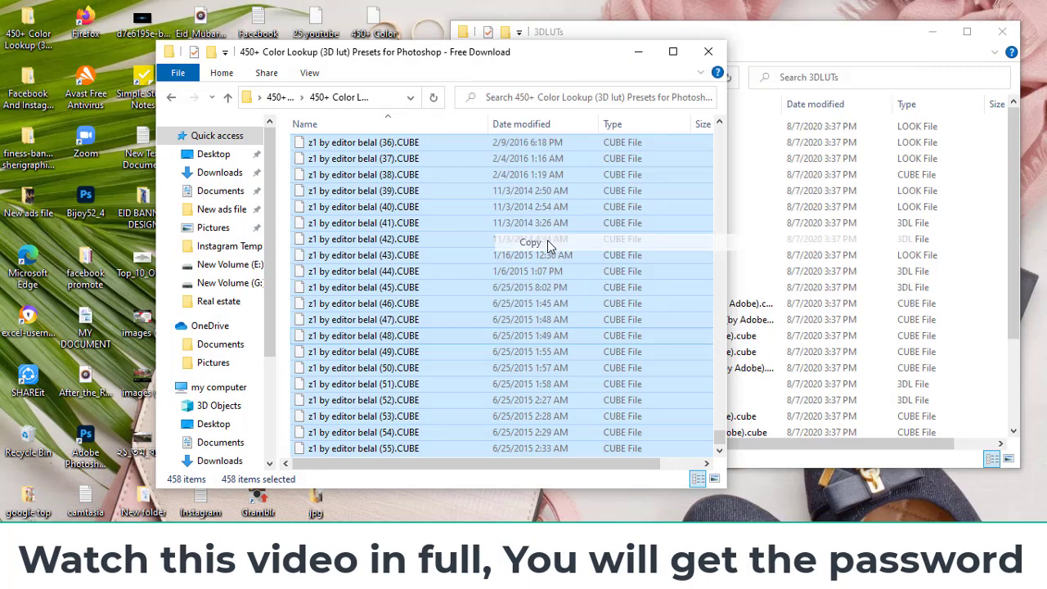
{"action": "left_click", "coordinate": [1004, 226]}
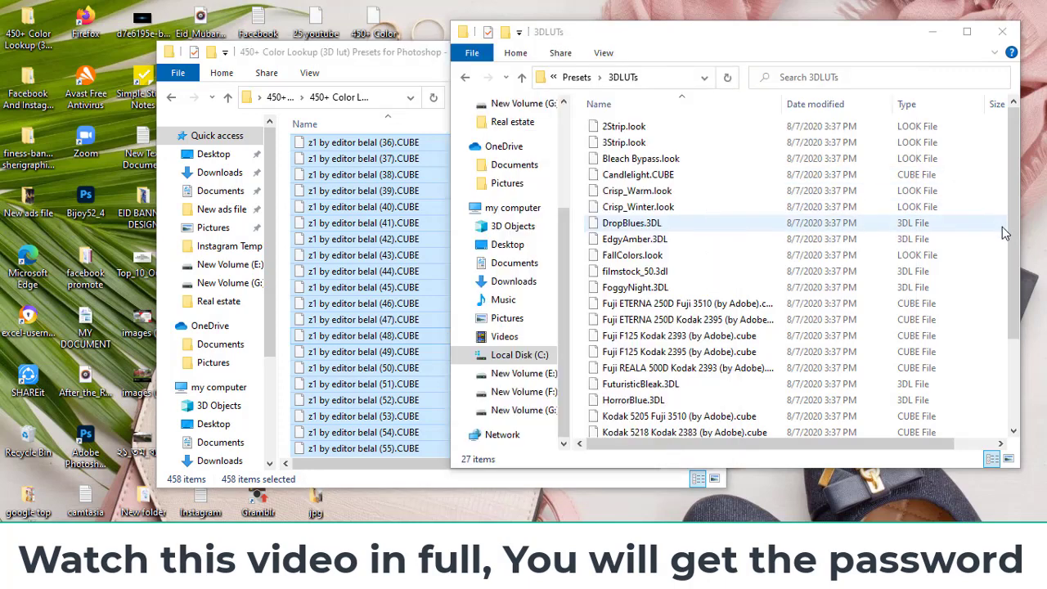
Paste the LUTs into 3DLUTs, replacing duplicates for all items with administrator permission
{"action": "left_click", "coordinate": [580, 202]}
{"action": "right_click", "coordinate": [581, 202]}
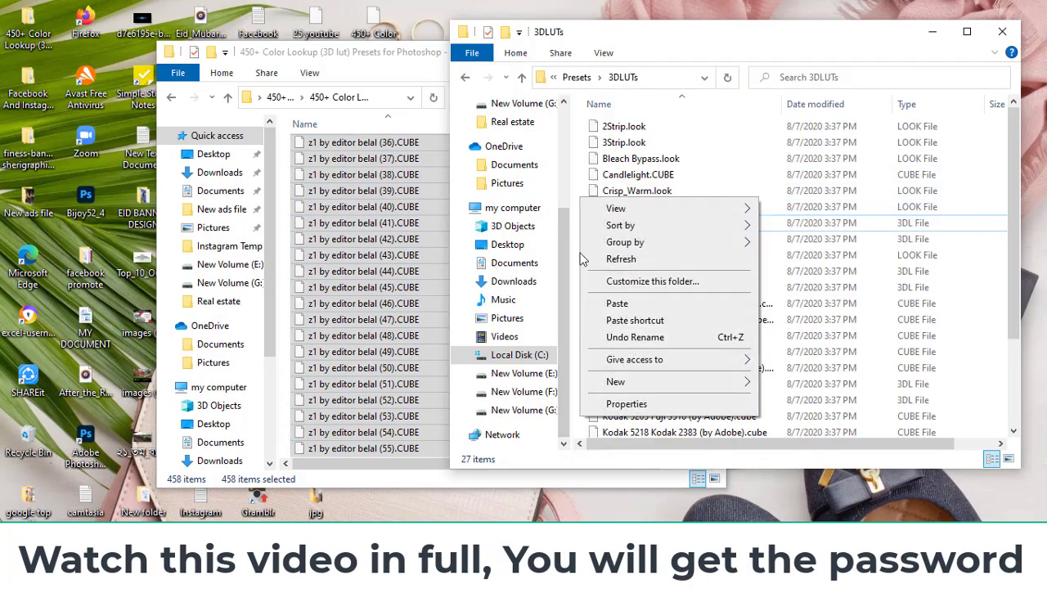
{"action": "left_click", "coordinate": [623, 304]}
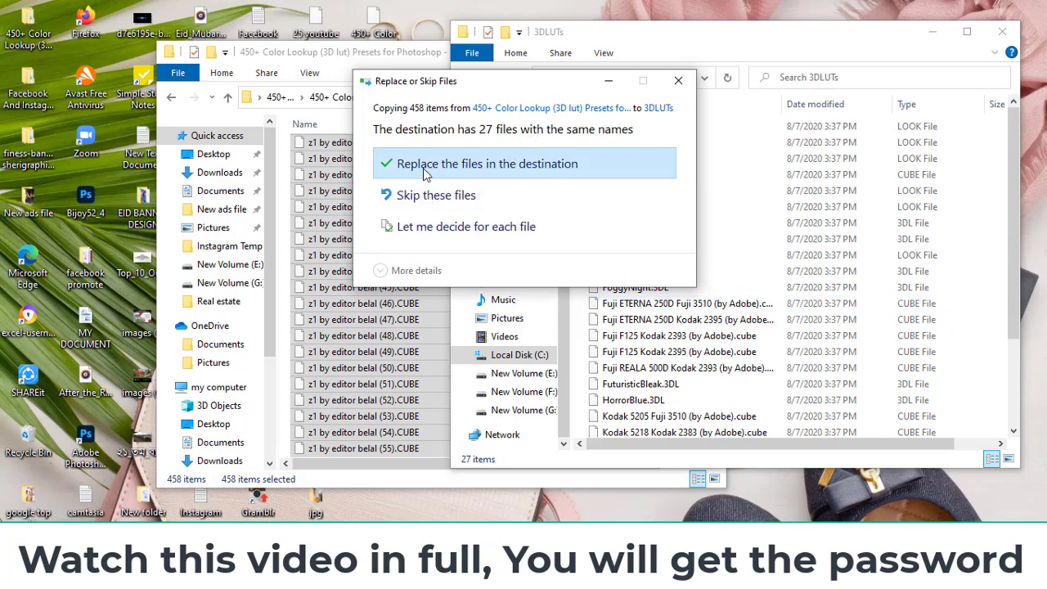
{"action": "left_click", "coordinate": [423, 168]}
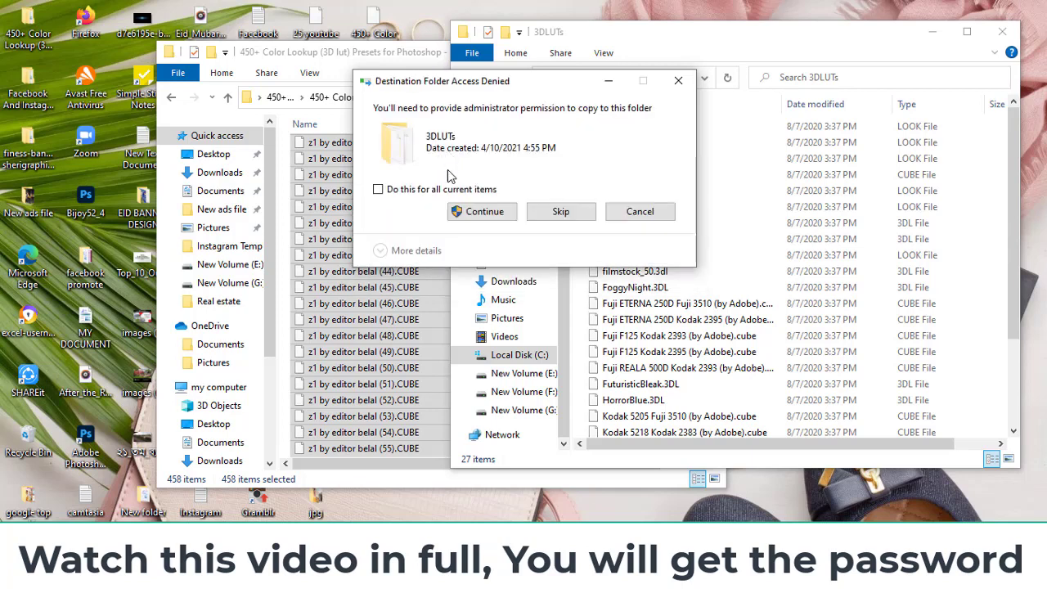
{"action": "left_click", "coordinate": [415, 192]}
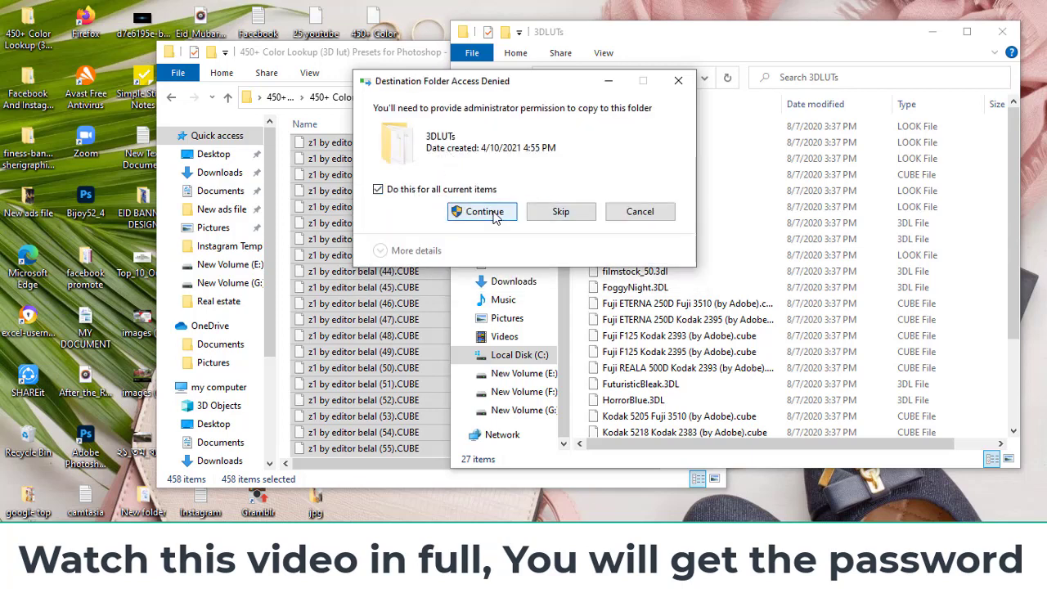
{"action": "left_click", "coordinate": [493, 214]}
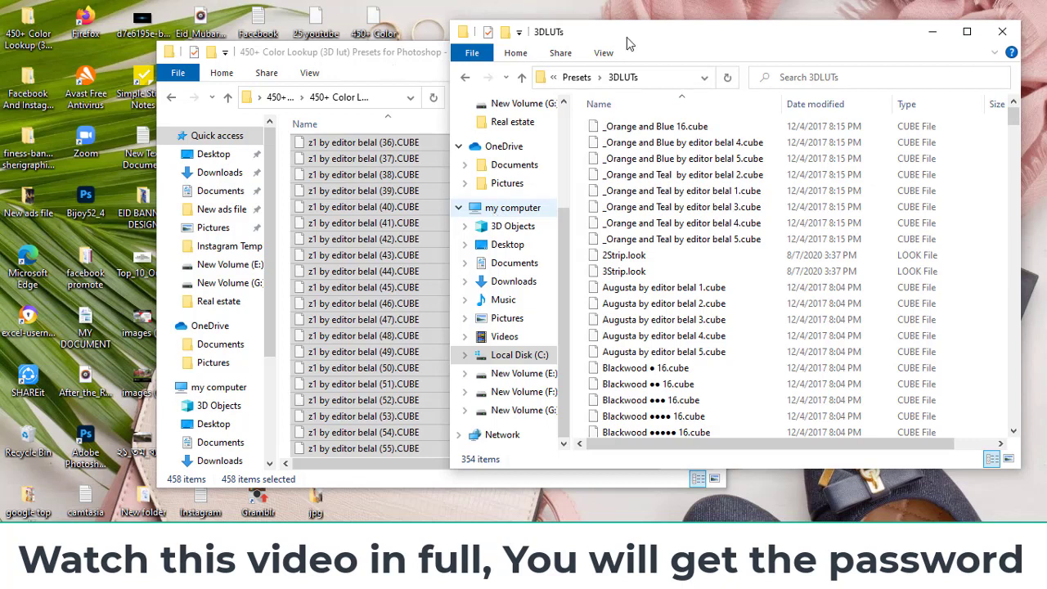
Close both the 450+ Color Lookup and 3DLUTs folder windows
{"action": "key", "text": "alt+Tab"}
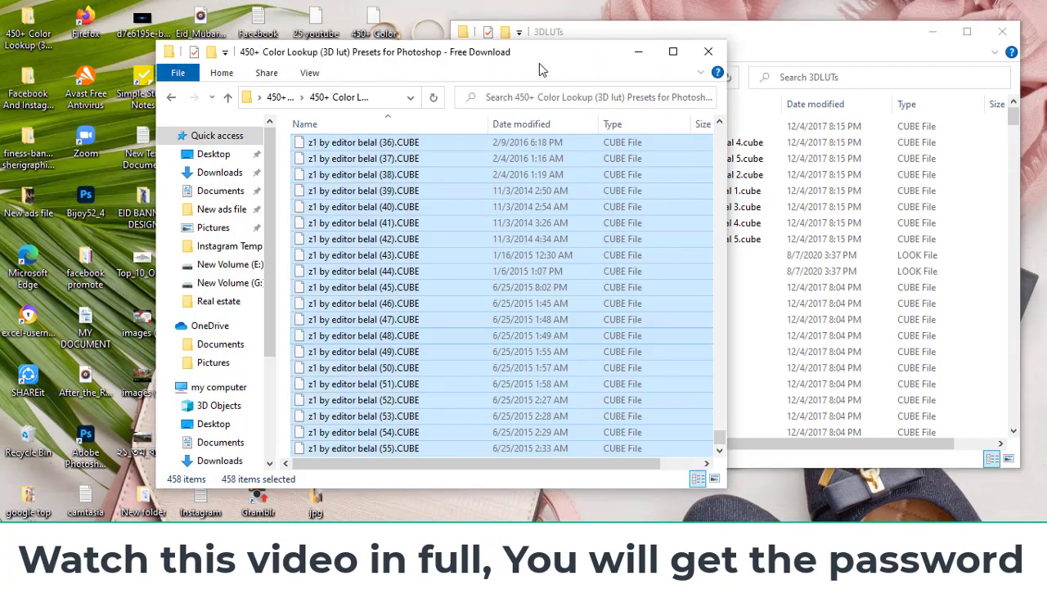
{"action": "left_click", "coordinate": [286, 226]}
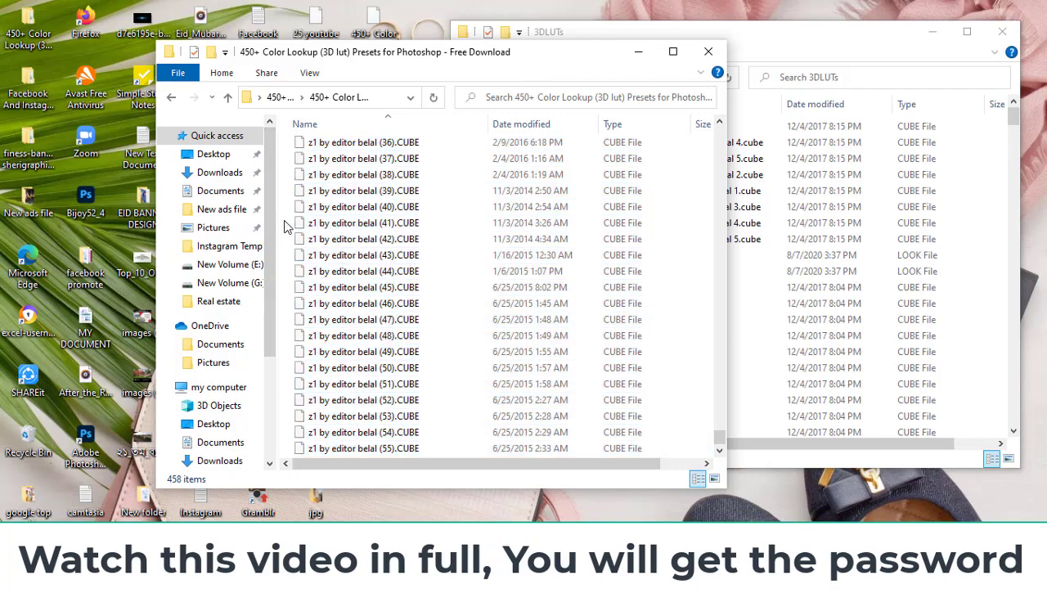
{"action": "left_click", "coordinate": [708, 53]}
{"action": "key", "text": "ctrl+v"}
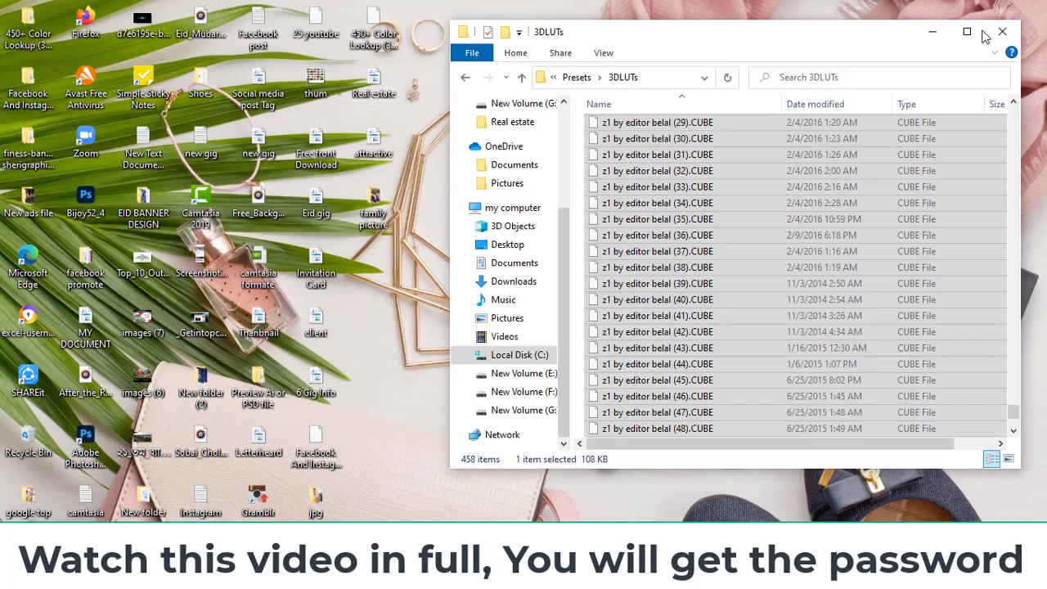
{"action": "left_click", "coordinate": [1002, 33]}
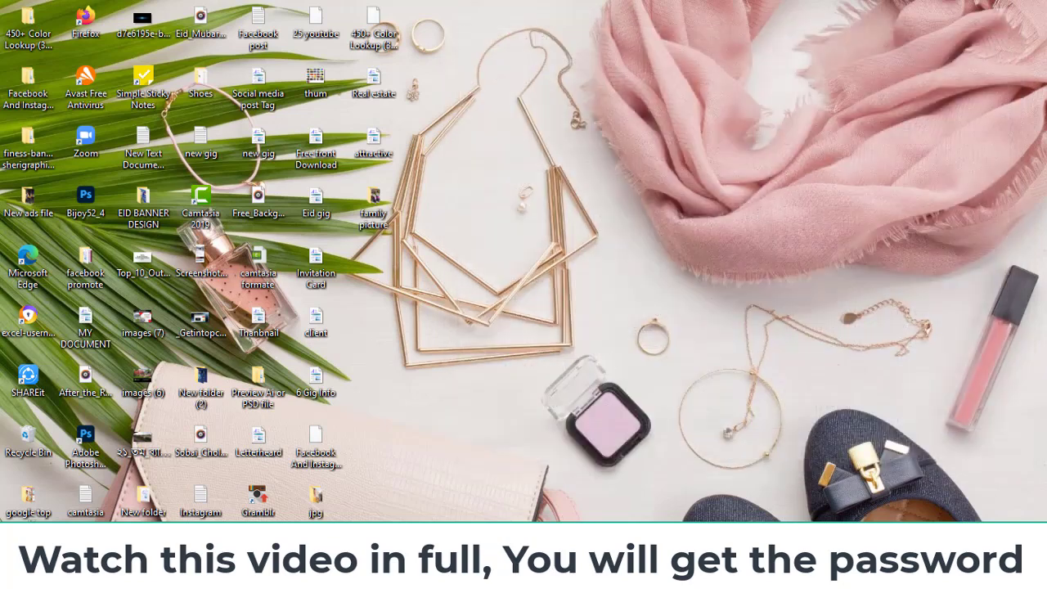
Launch Photoshop and open IMG_20210925_175012 in Adobe Photoshop 2020
{"action": "double_click", "coordinate": [85, 442]}
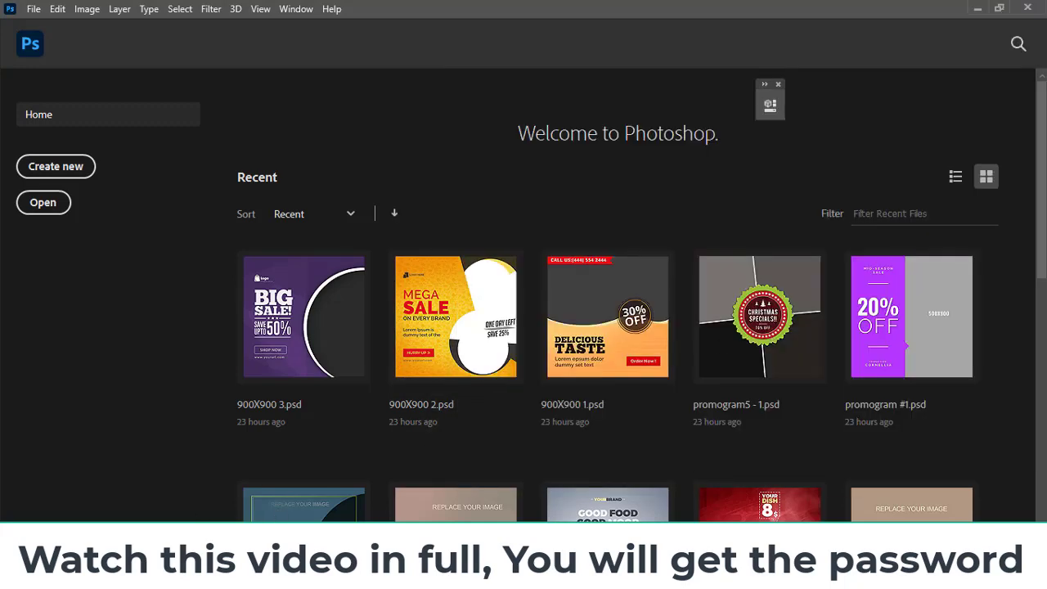
{"action": "key", "text": "alt+Tab"}
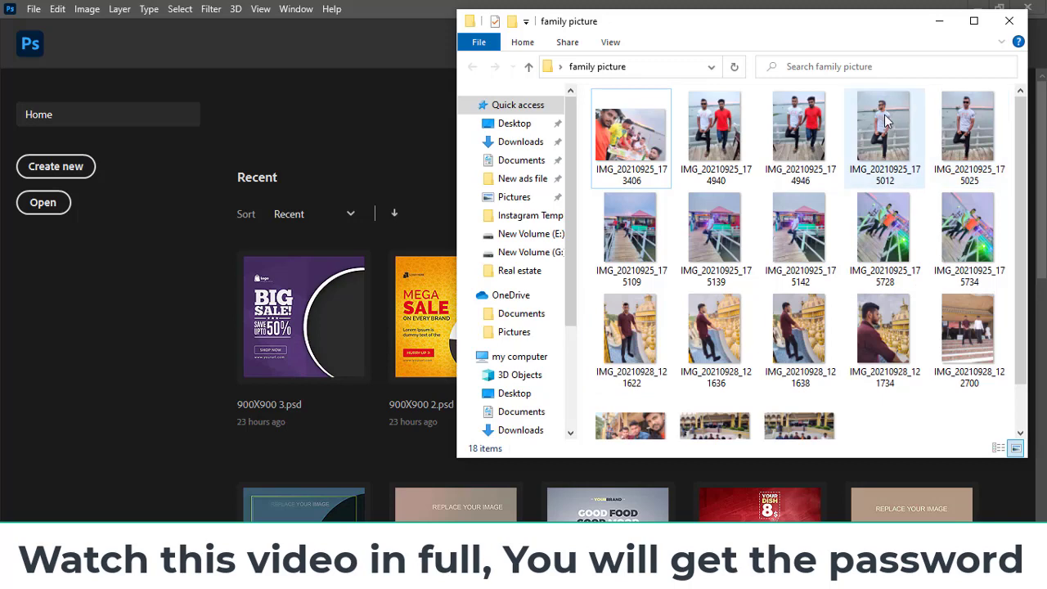
{"action": "left_click", "coordinate": [884, 115]}
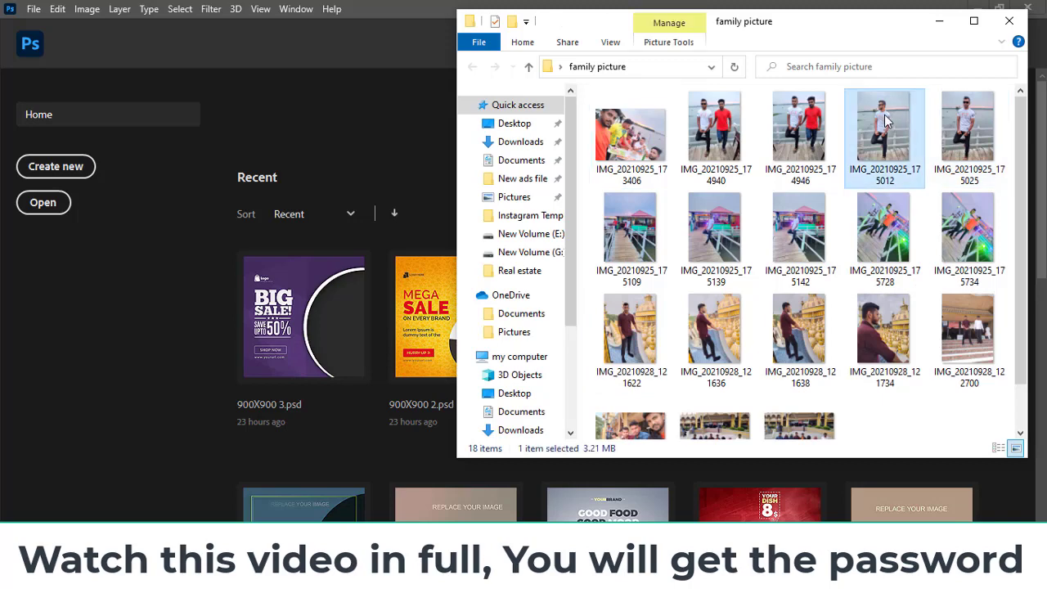
{"action": "right_click", "coordinate": [884, 115]}
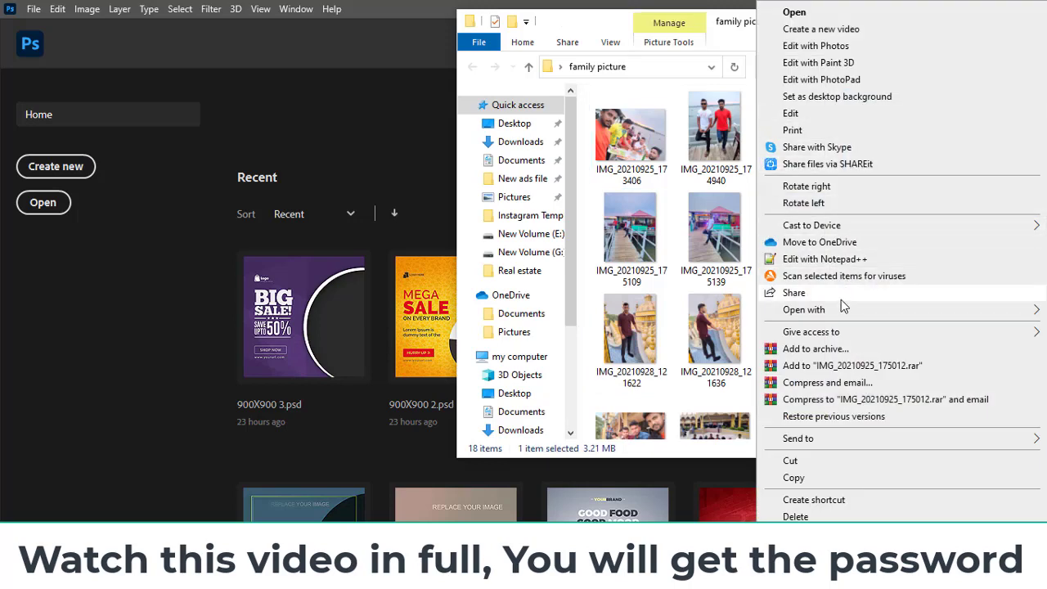
{"action": "mouse_move", "coordinate": [804, 310]}
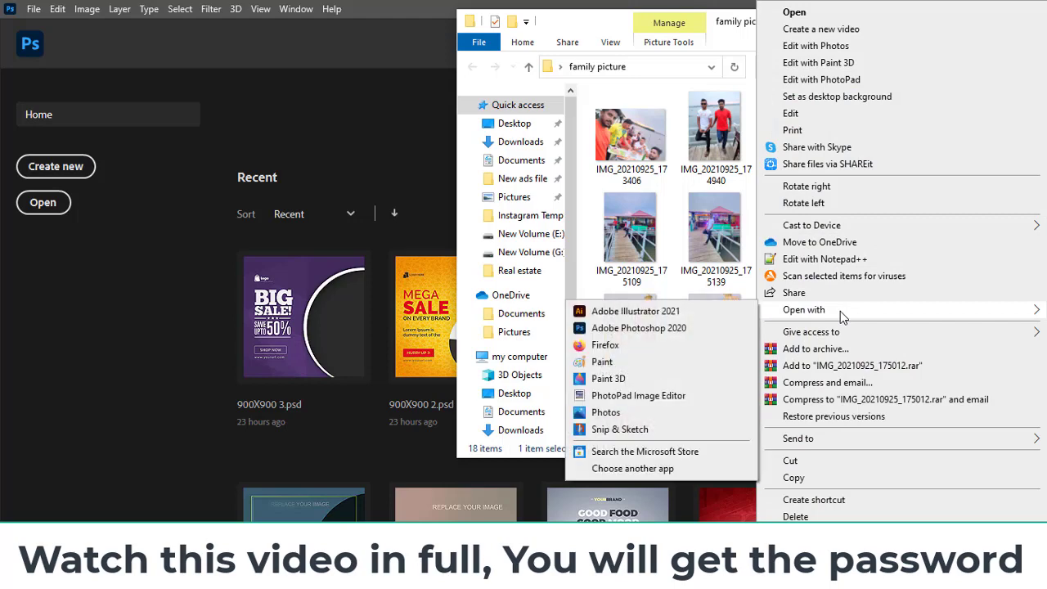
{"action": "left_click", "coordinate": [640, 328]}
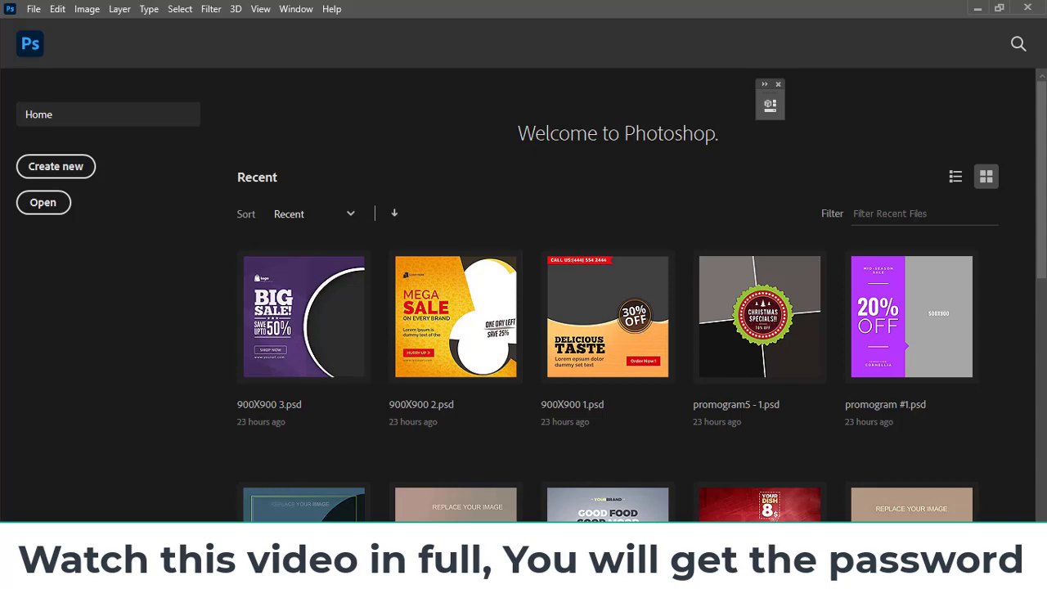
Open IMG_20210928_121734 in Adobe Photoshop 2020 too
{"action": "key", "text": "alt+Tab"}
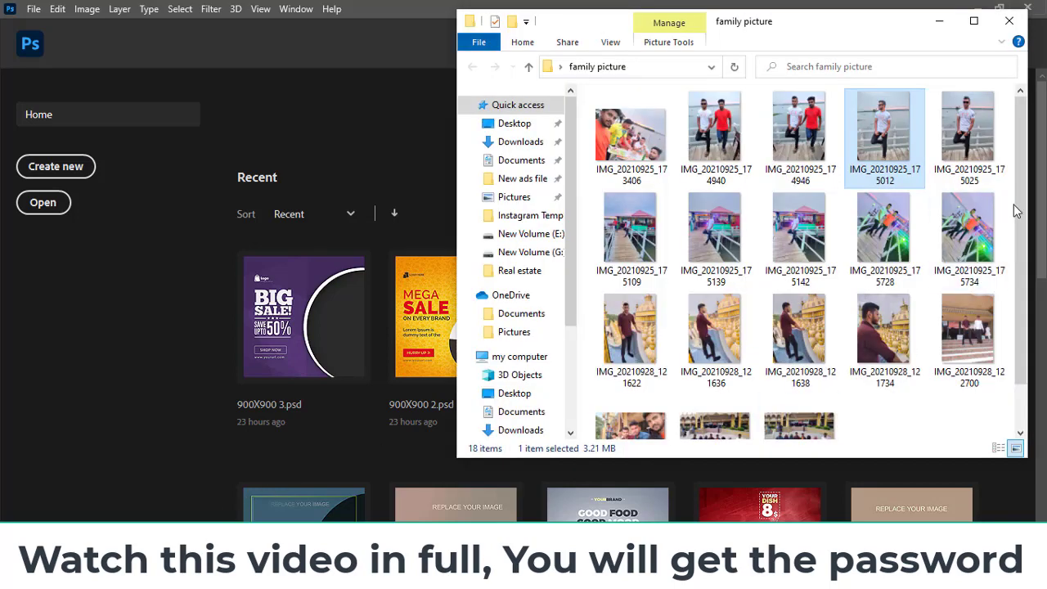
{"action": "left_click_drag", "start_coordinate": [1022, 214], "coordinate": [1027, 258]}
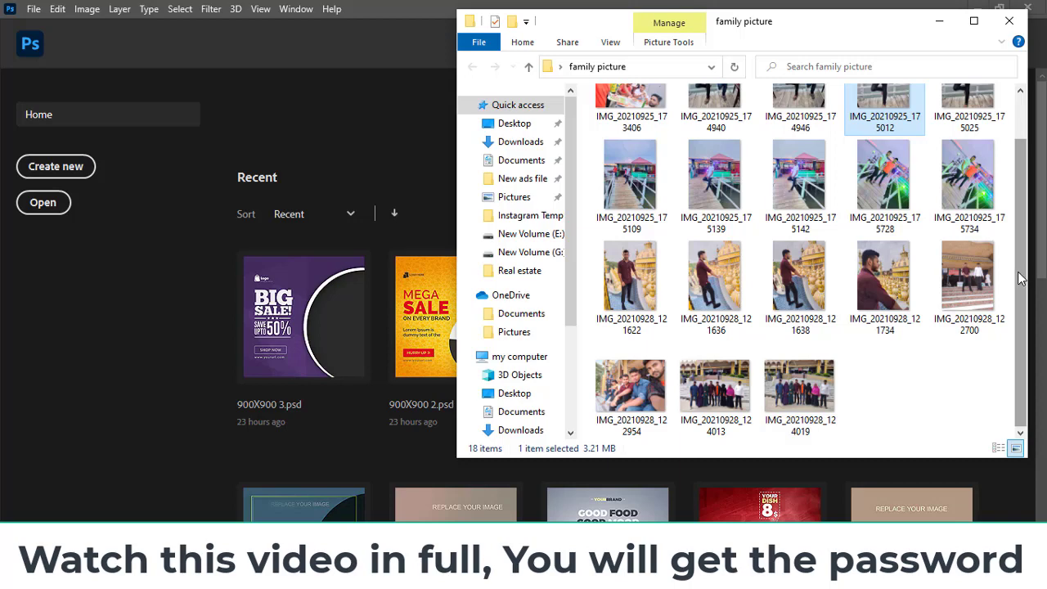
{"action": "left_click", "coordinate": [890, 266]}
{"action": "right_click", "coordinate": [890, 266]}
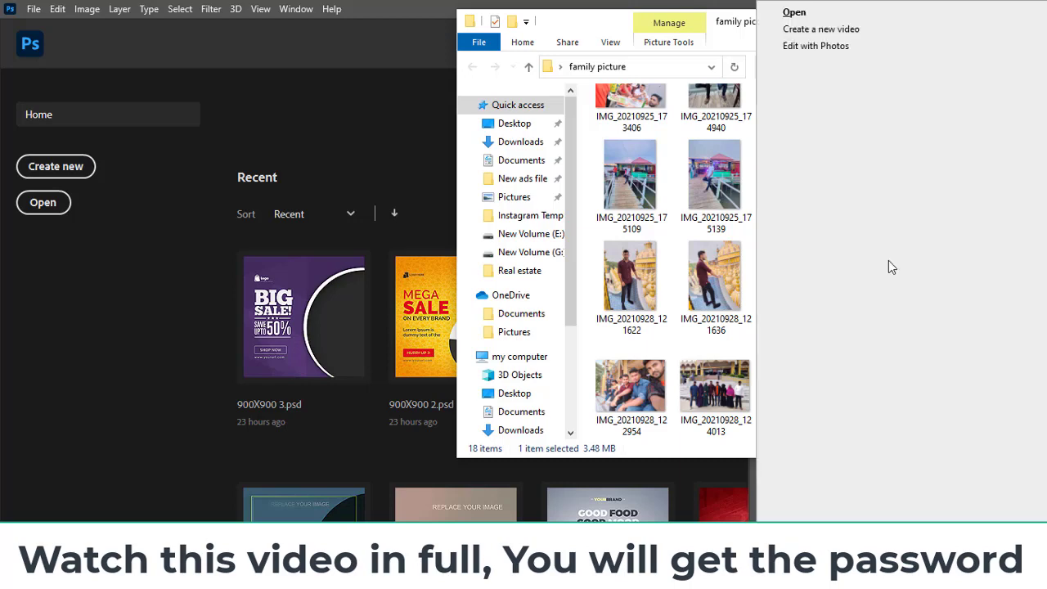
{"action": "mouse_move", "coordinate": [804, 310]}
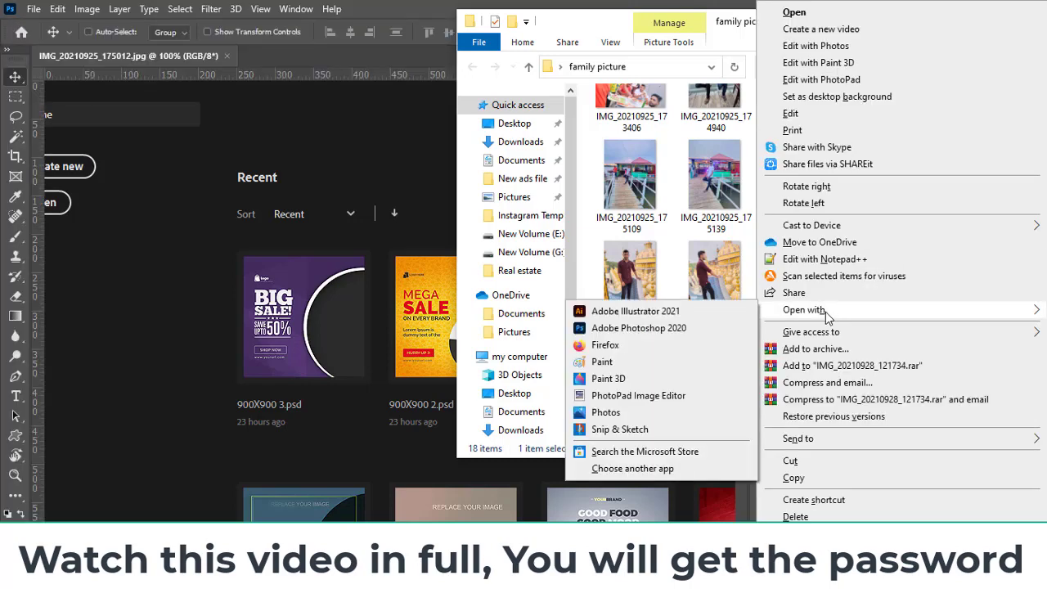
{"action": "left_click", "coordinate": [659, 331]}
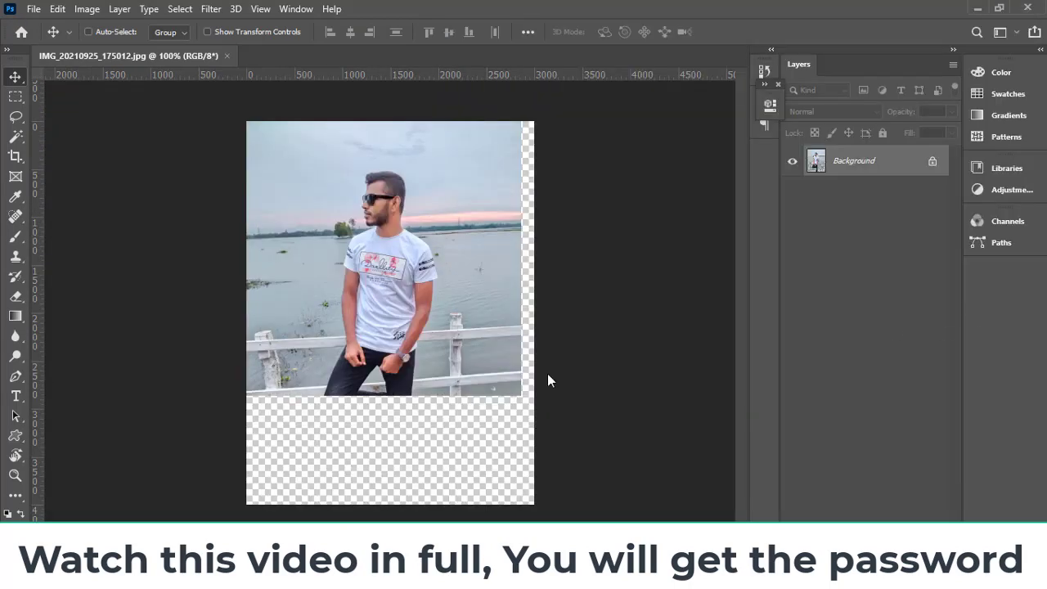
Open IMG_20210925_175025 from the family picture folder in Photoshop
{"action": "key", "text": "alt+Tab"}
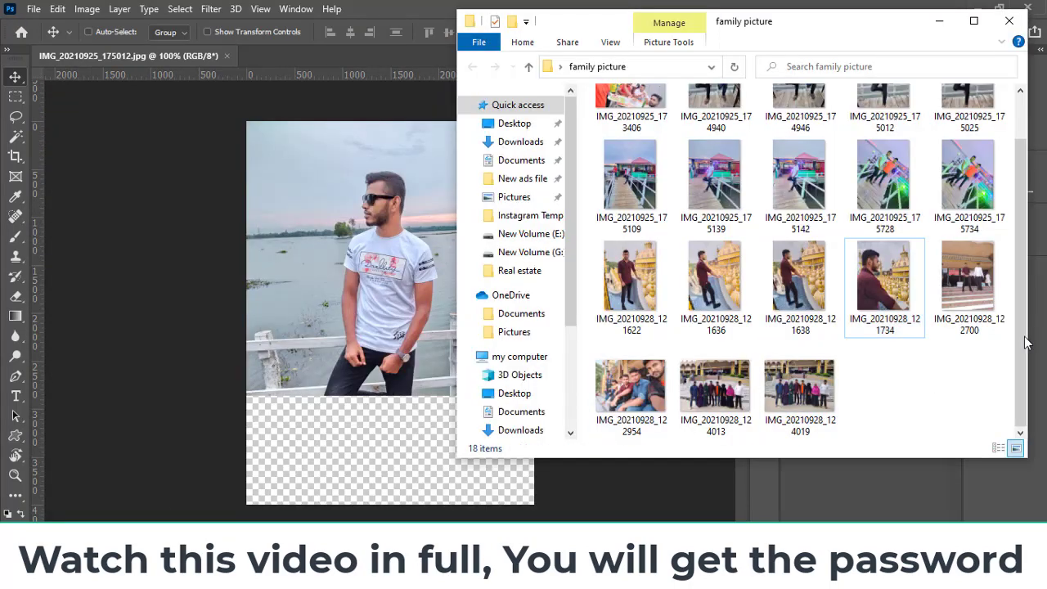
{"action": "scroll", "coordinate": [1016, 321], "scroll_direction": "up", "scroll_amount": 1}
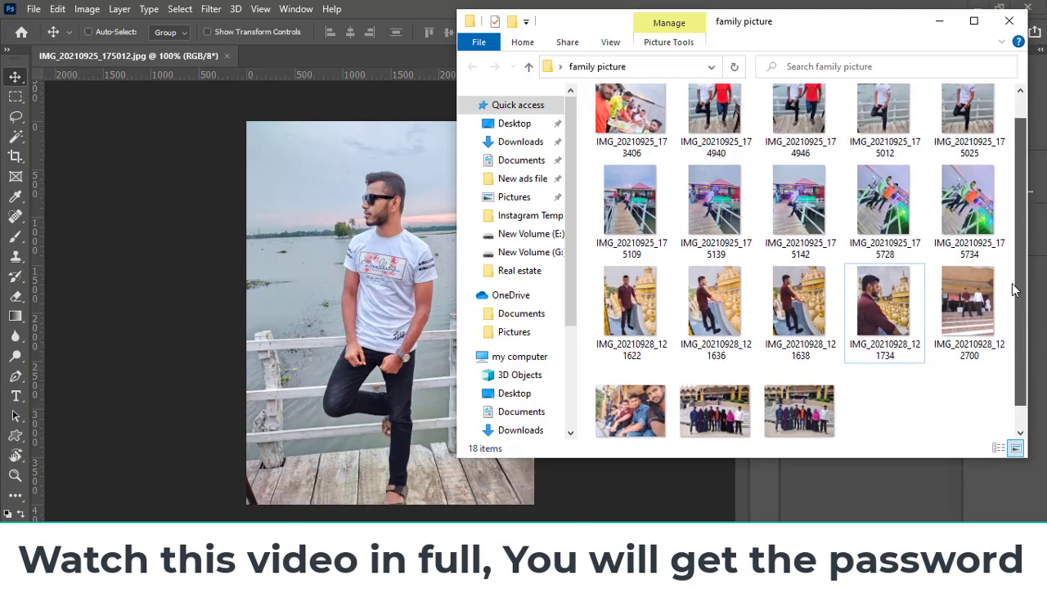
{"action": "scroll", "coordinate": [1015, 288], "scroll_direction": "up", "scroll_amount": 1}
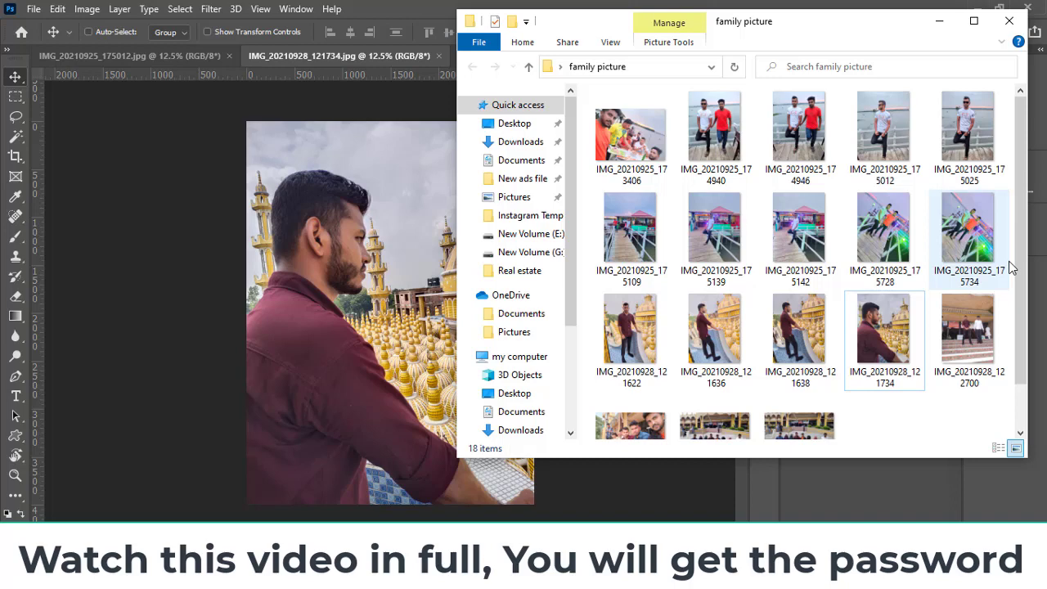
{"action": "left_click", "coordinate": [967, 134]}
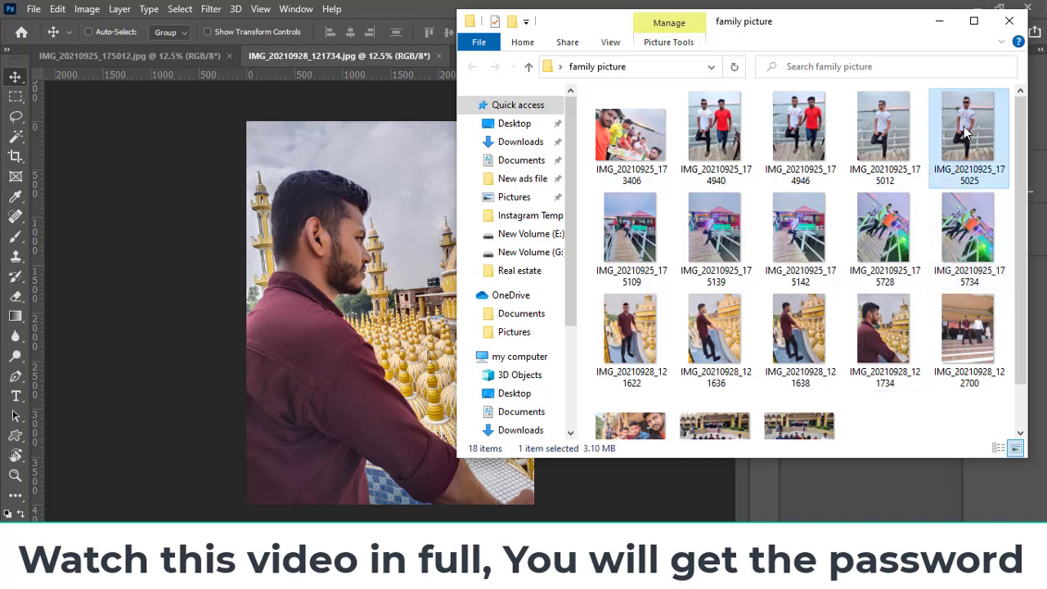
{"action": "right_click", "coordinate": [964, 127]}
{"action": "mouse_move", "coordinate": [804, 310]}
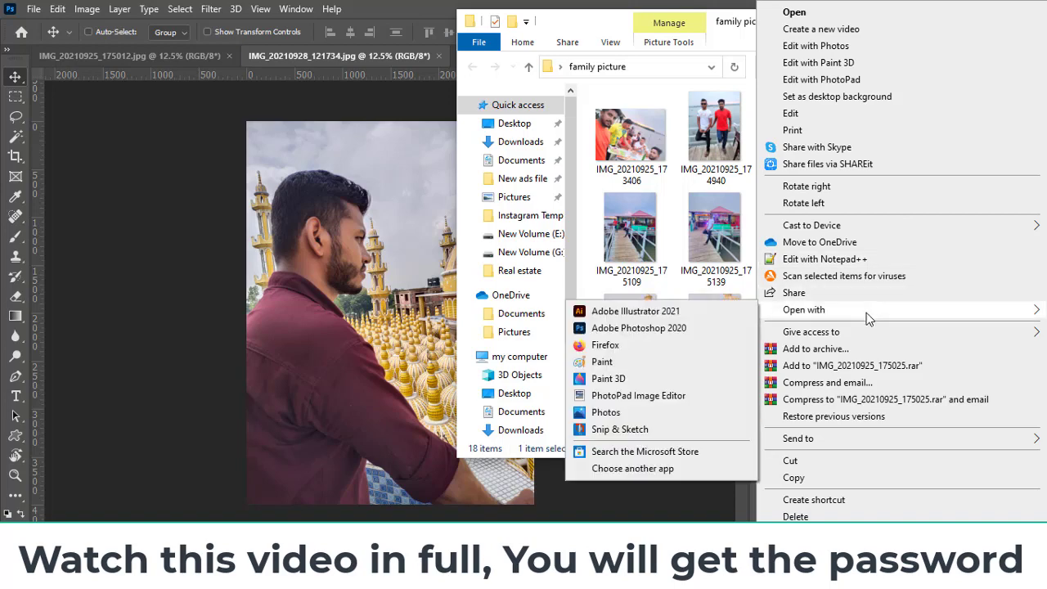
{"action": "left_click", "coordinate": [654, 328]}
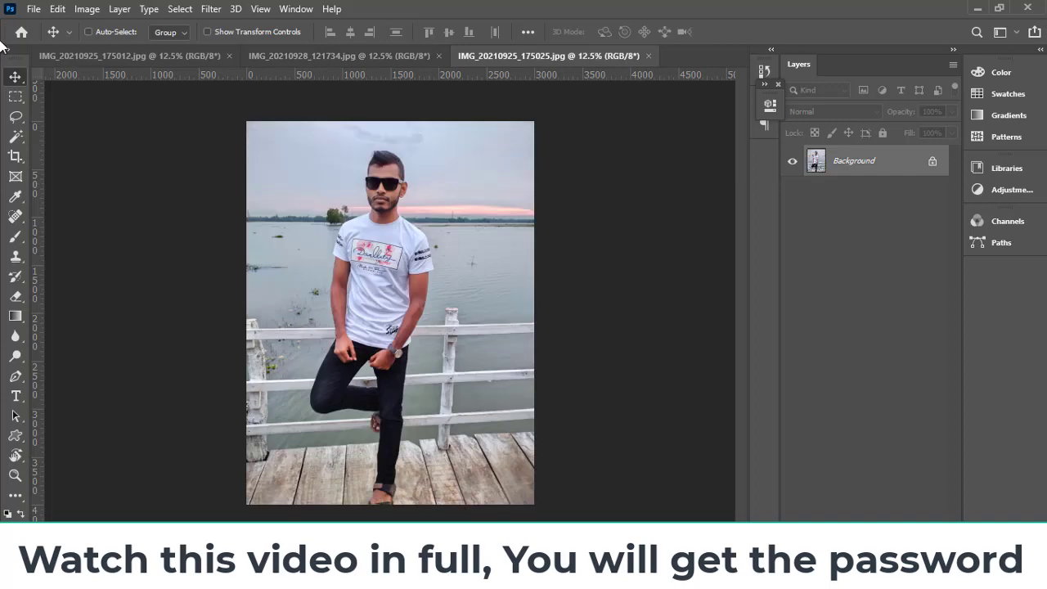
Add a Color Lookup adjustment layer to the first portrait
{"action": "left_click", "coordinate": [113, 54]}
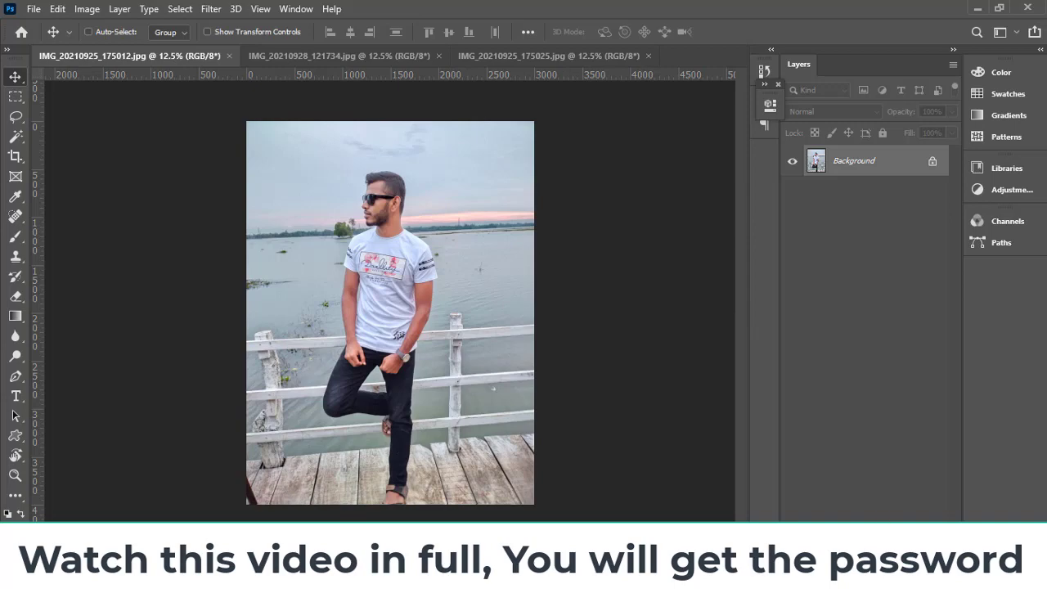
{"action": "left_click", "coordinate": [874, 536]}
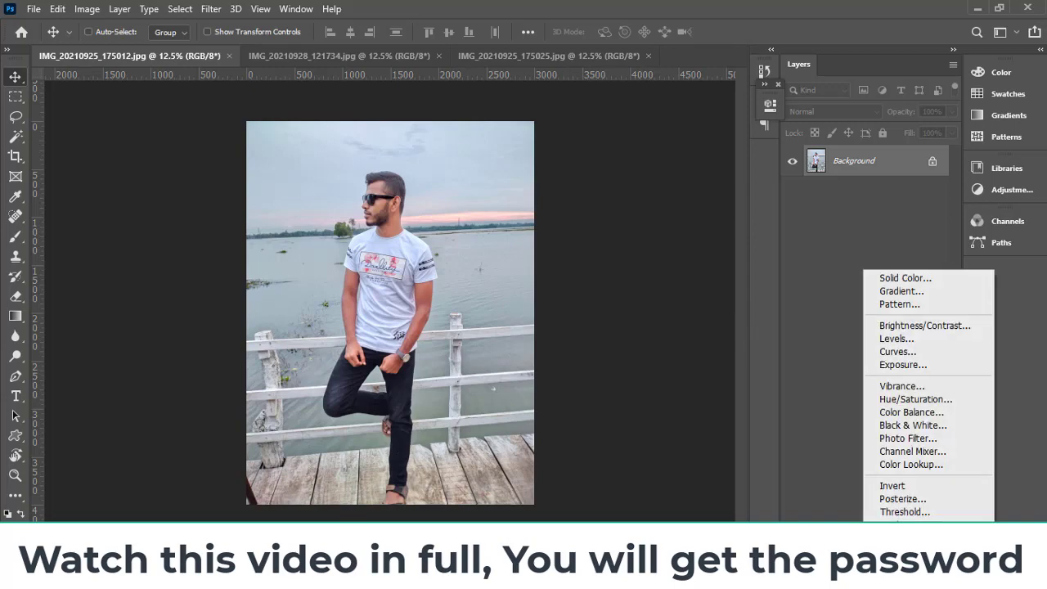
{"action": "left_click", "coordinate": [921, 465]}
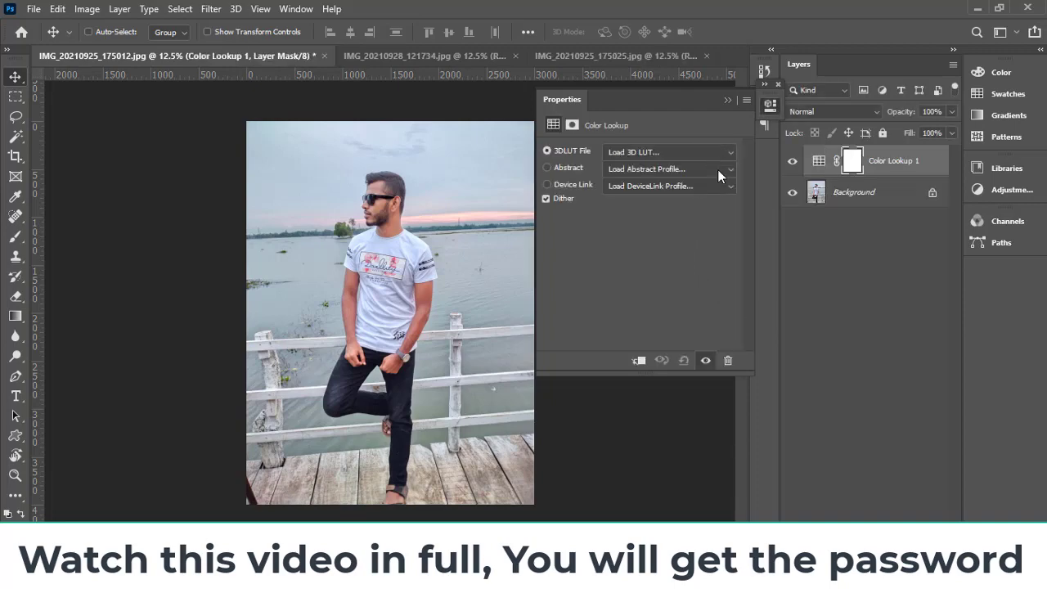
Try the Bleach Bypass, Candlelight and FallColors 3D LUT presets
{"action": "left_click", "coordinate": [731, 153]}
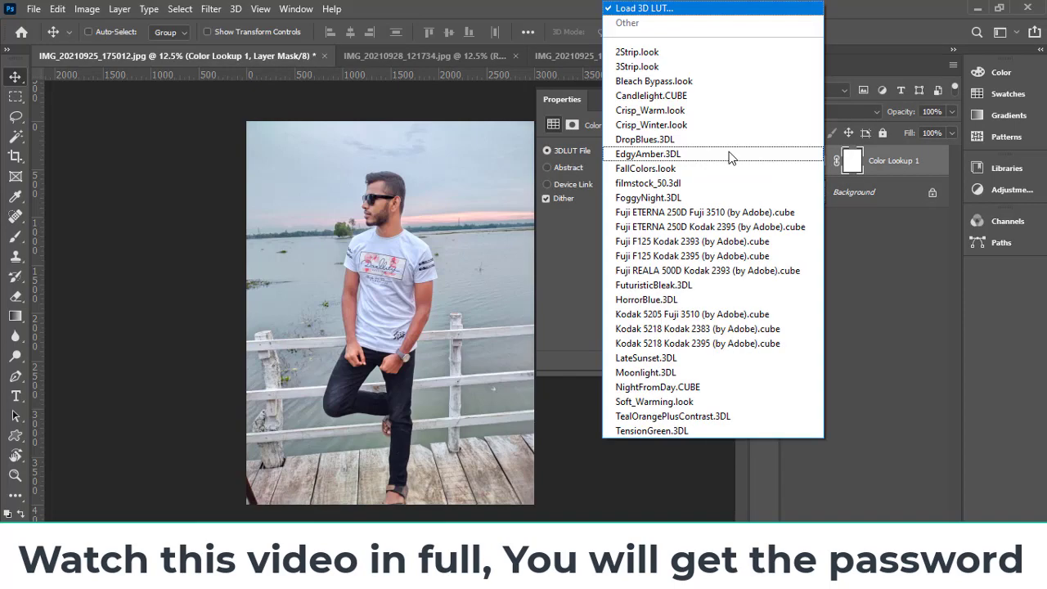
{"action": "left_click", "coordinate": [704, 81]}
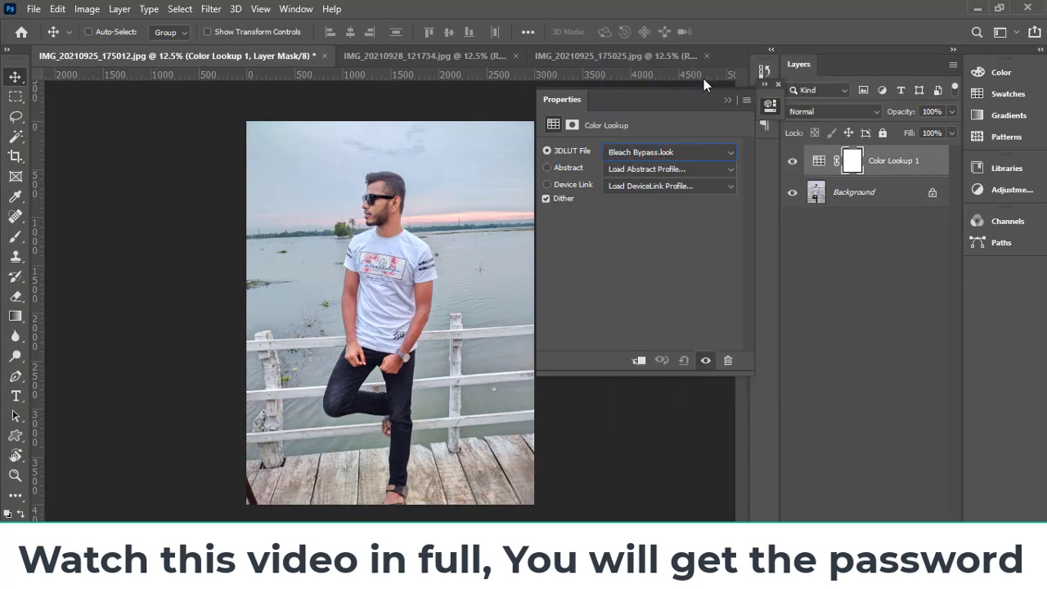
{"action": "left_click", "coordinate": [730, 156]}
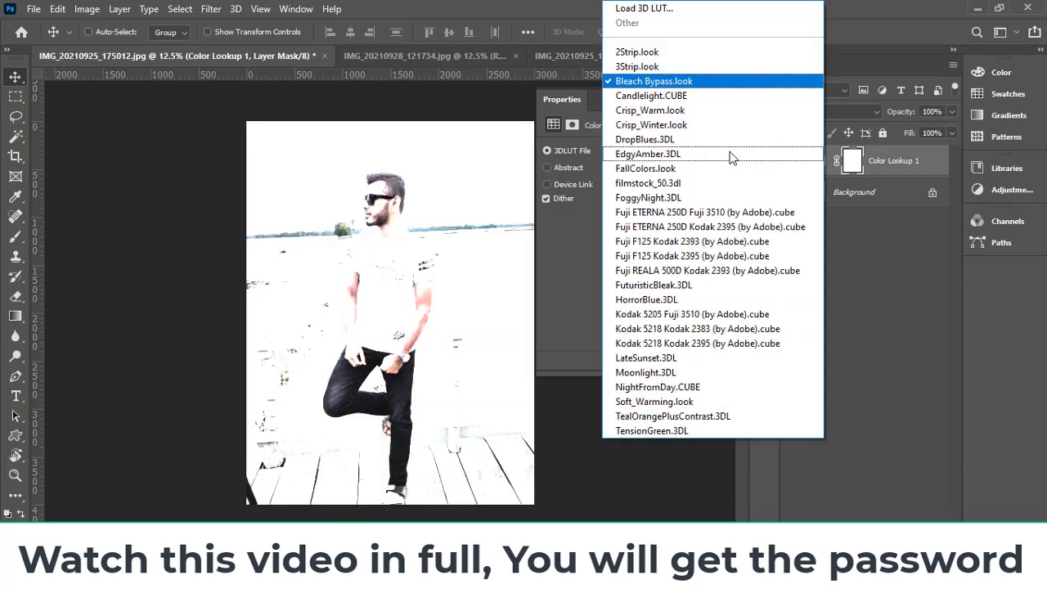
{"action": "left_click", "coordinate": [667, 98]}
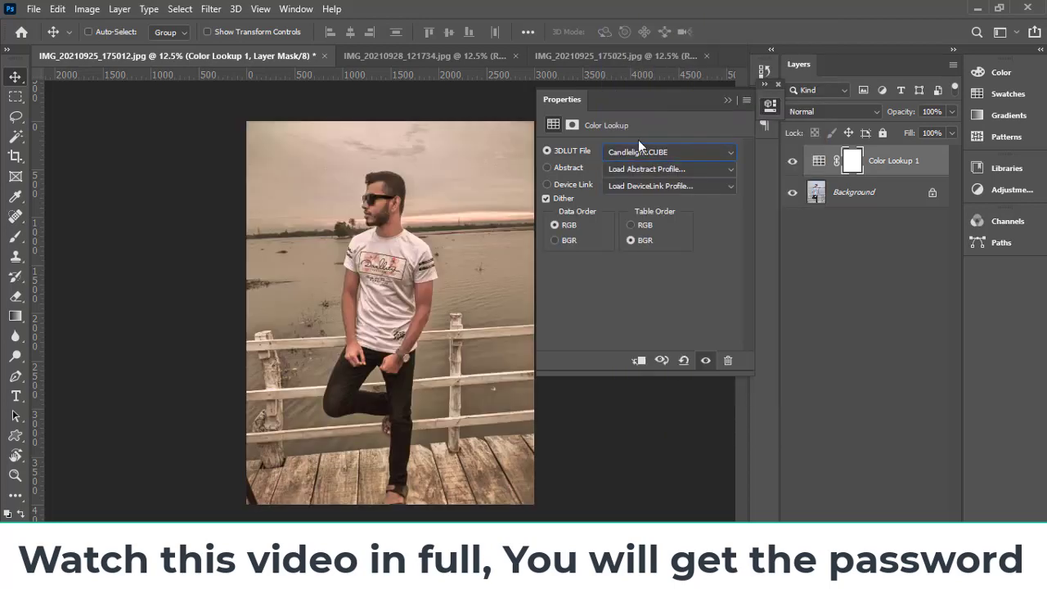
{"action": "left_click", "coordinate": [651, 151]}
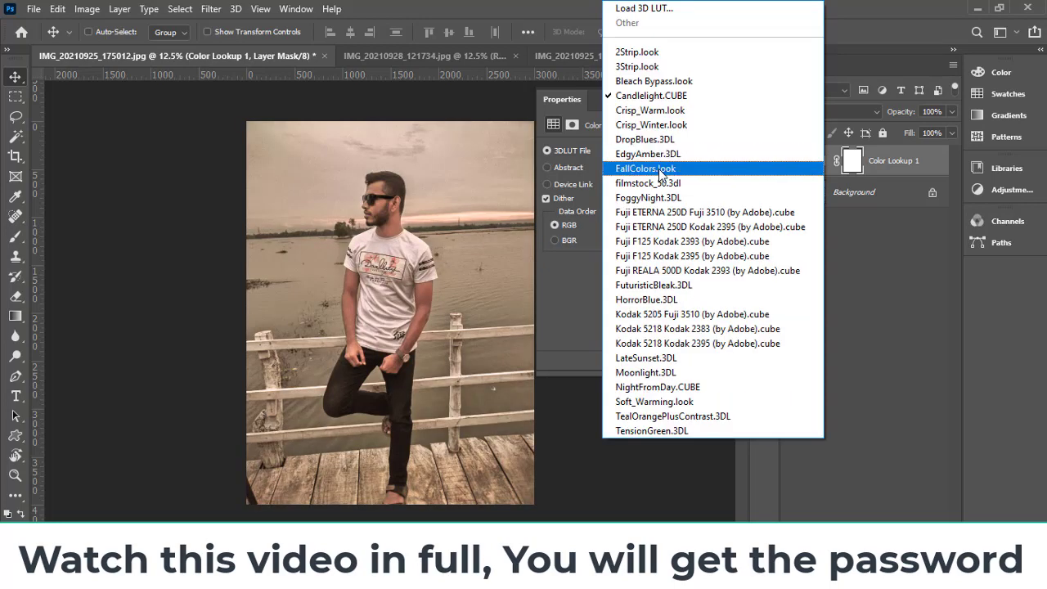
{"action": "left_click", "coordinate": [659, 168]}
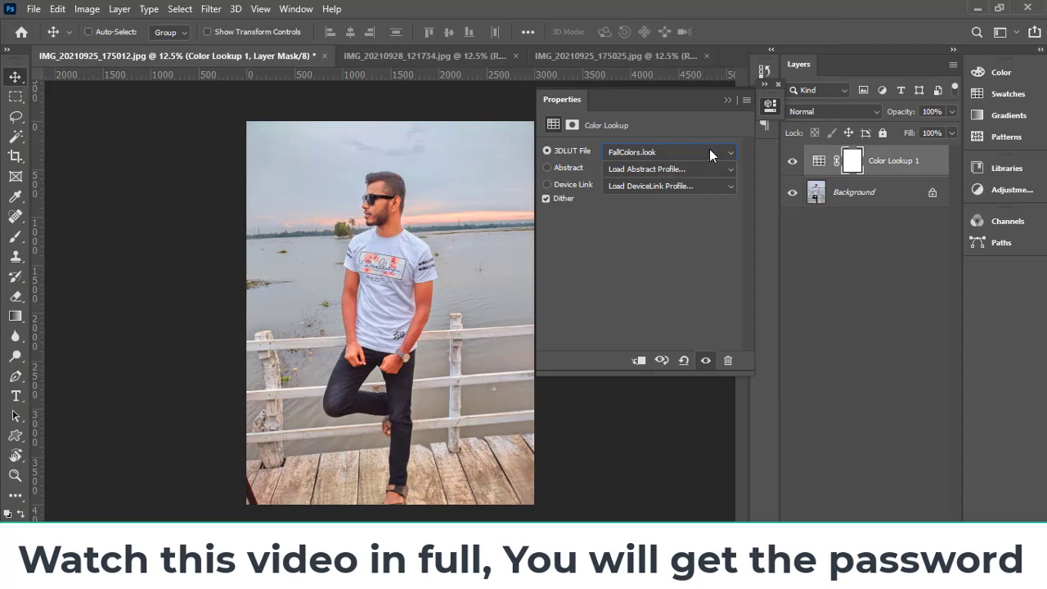
Scroll through the 3D LUT presets until TensionGreen.3DL is applied
{"action": "scroll", "coordinate": [709, 149], "scroll_direction": "down", "scroll_amount": 1}
{"action": "scroll", "coordinate": [709, 149], "scroll_direction": "down", "scroll_amount": 1}
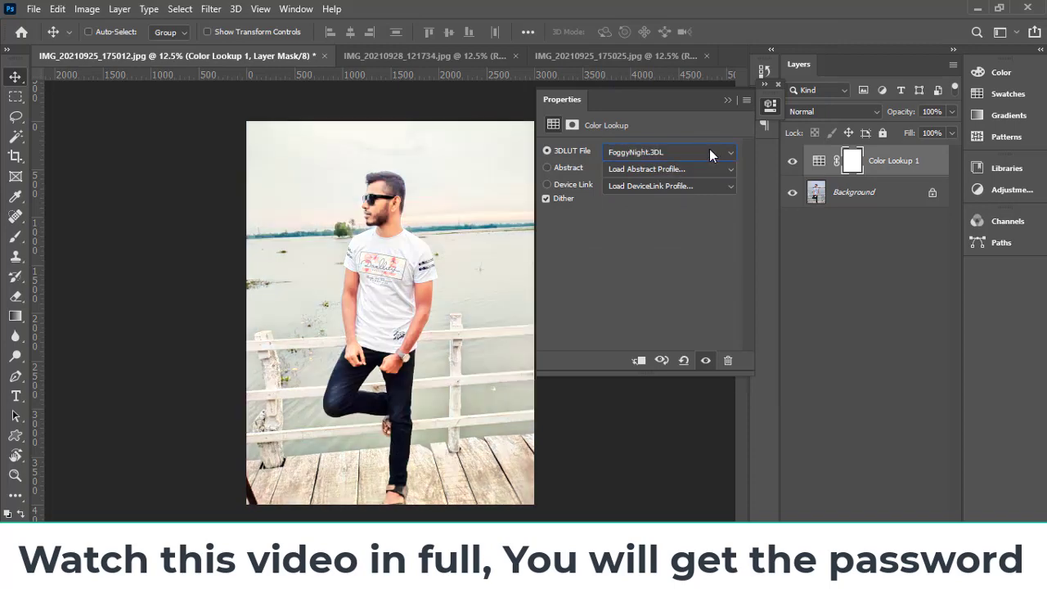
{"action": "scroll", "coordinate": [709, 149], "scroll_direction": "down", "scroll_amount": 1}
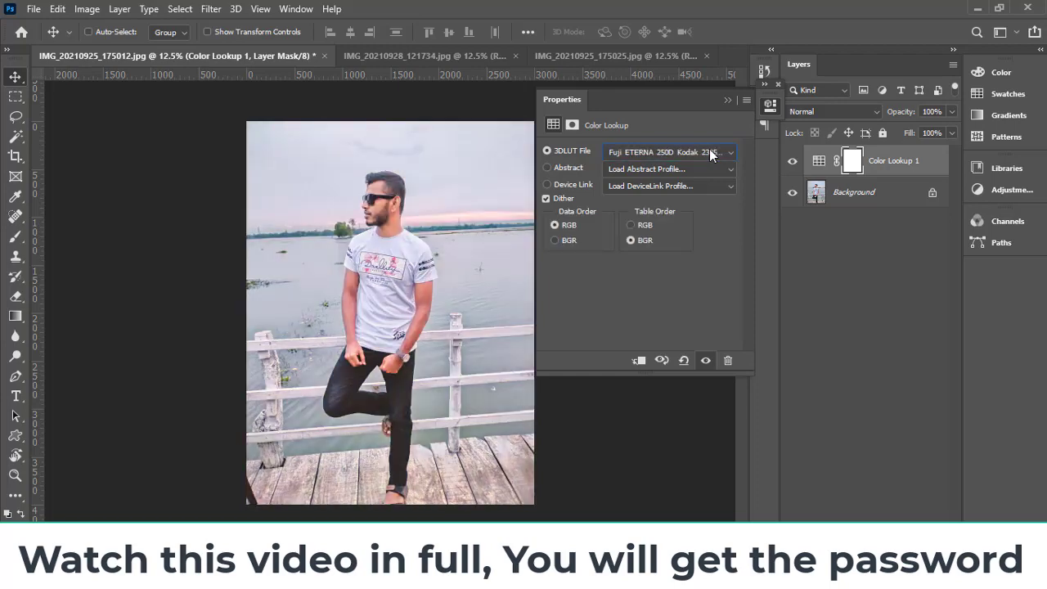
{"action": "scroll", "coordinate": [709, 149], "scroll_direction": "down", "scroll_amount": 1}
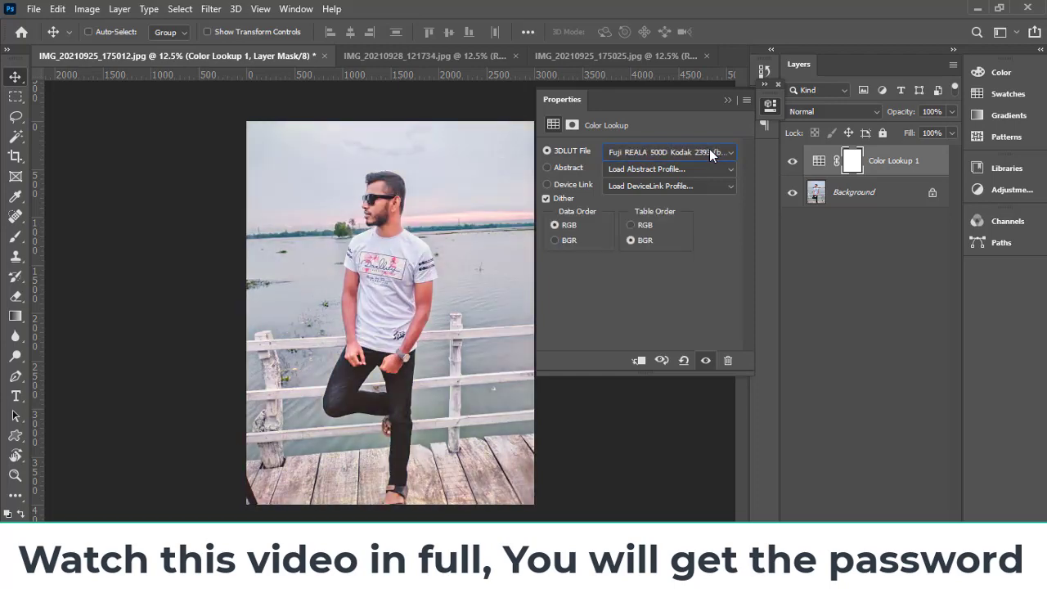
{"action": "scroll", "coordinate": [709, 149], "scroll_direction": "down", "scroll_amount": 1}
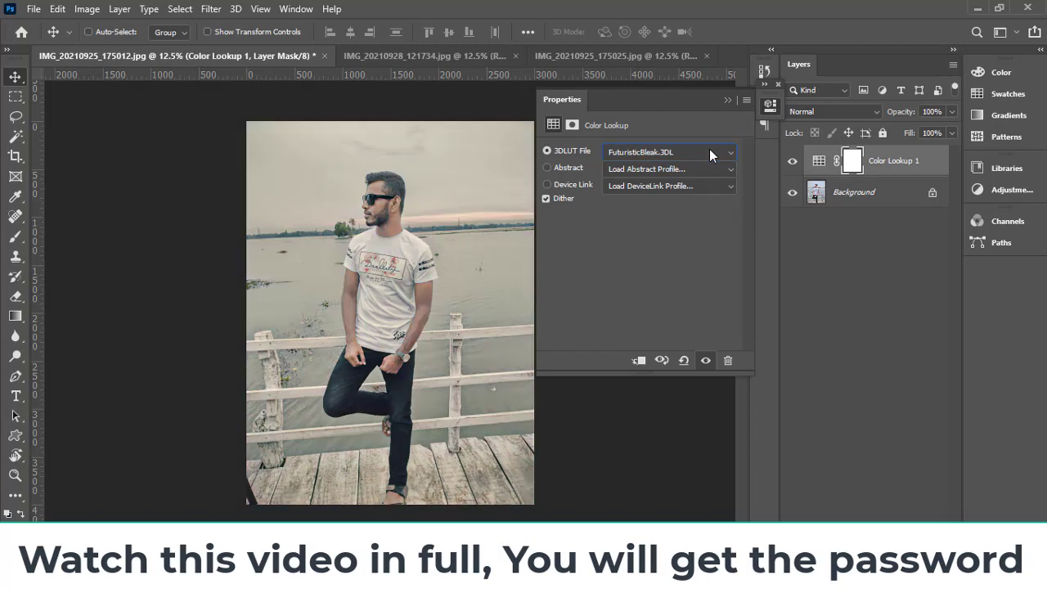
{"action": "scroll", "coordinate": [709, 149], "scroll_direction": "down", "scroll_amount": 1}
{"action": "scroll", "coordinate": [709, 149], "scroll_direction": "down", "scroll_amount": 1}
{"action": "scroll", "coordinate": [709, 149], "scroll_direction": "down", "scroll_amount": 1}
{"action": "scroll", "coordinate": [709, 149], "scroll_direction": "down", "scroll_amount": 1}
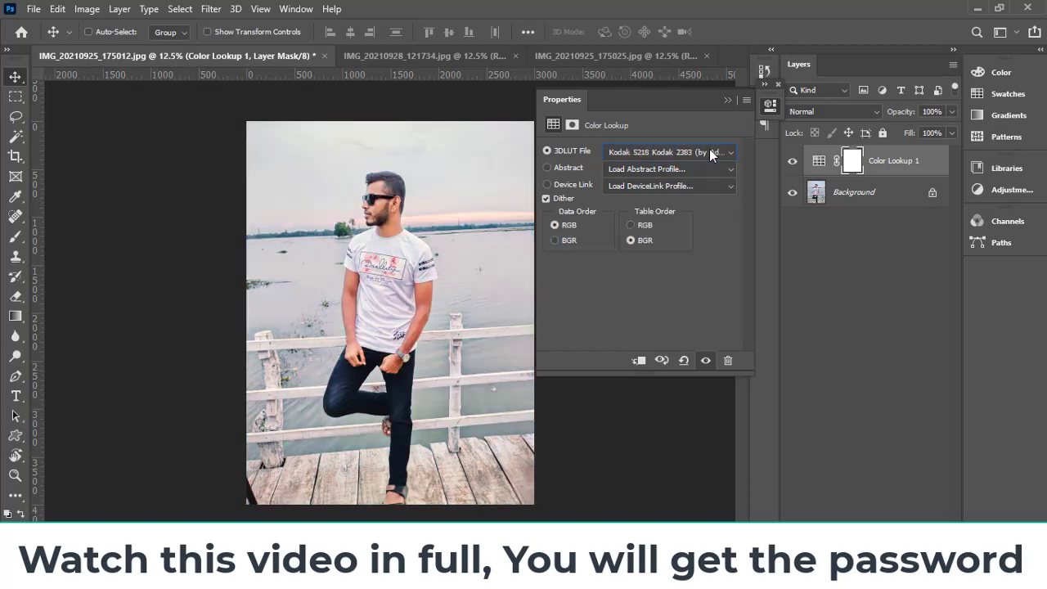
{"action": "scroll", "coordinate": [709, 152], "scroll_direction": "down", "scroll_amount": 1}
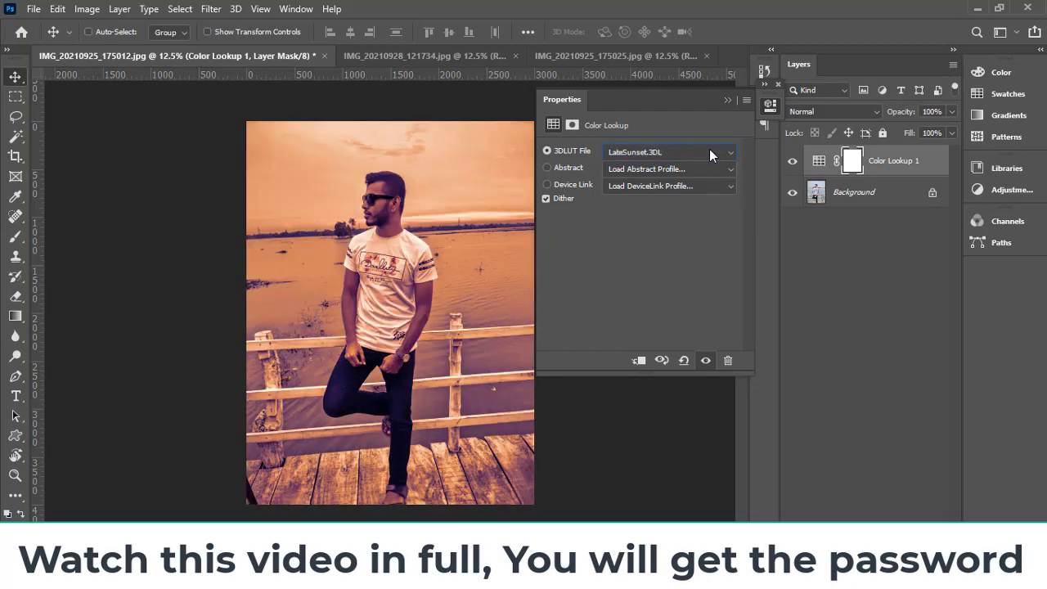
{"action": "scroll", "coordinate": [709, 152], "scroll_direction": "down", "scroll_amount": 1}
{"action": "scroll", "coordinate": [709, 152], "scroll_direction": "down", "scroll_amount": 1}
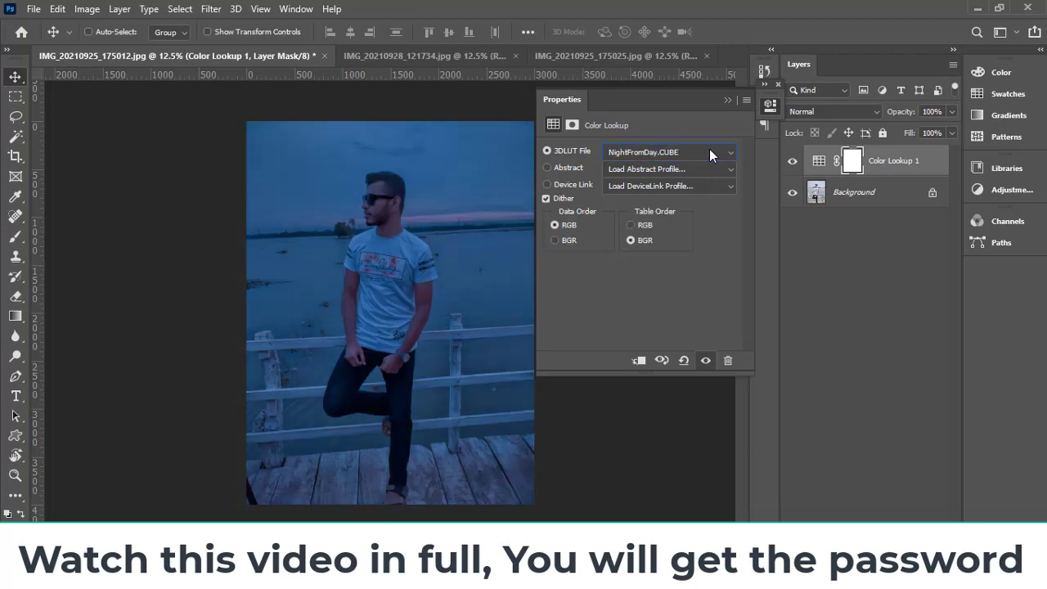
{"action": "scroll", "coordinate": [709, 152], "scroll_direction": "down", "scroll_amount": 1}
{"action": "scroll", "coordinate": [709, 152], "scroll_direction": "down", "scroll_amount": 1}
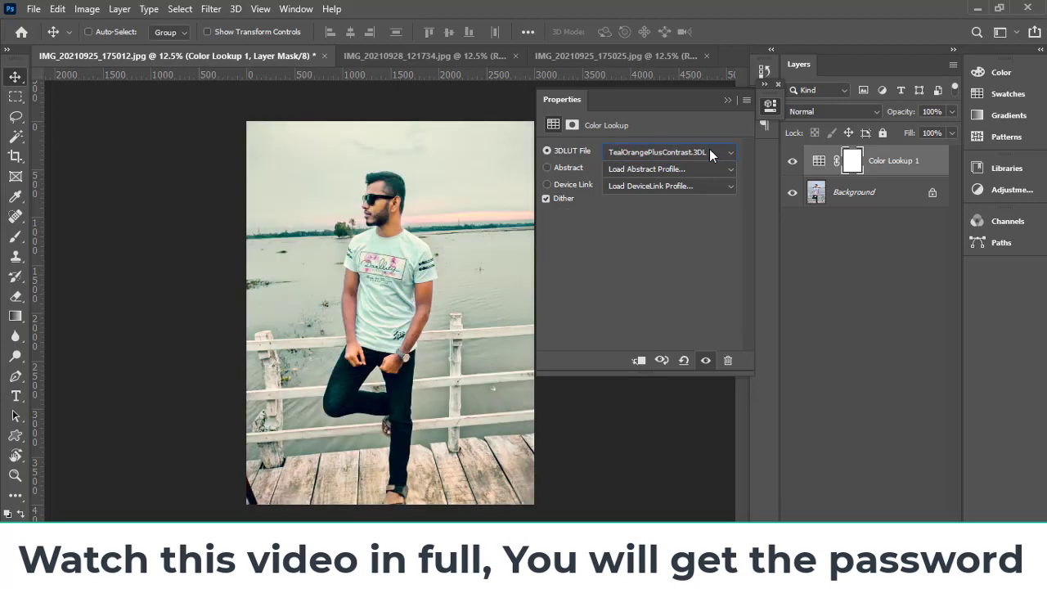
{"action": "scroll", "coordinate": [709, 152], "scroll_direction": "down", "scroll_amount": 1}
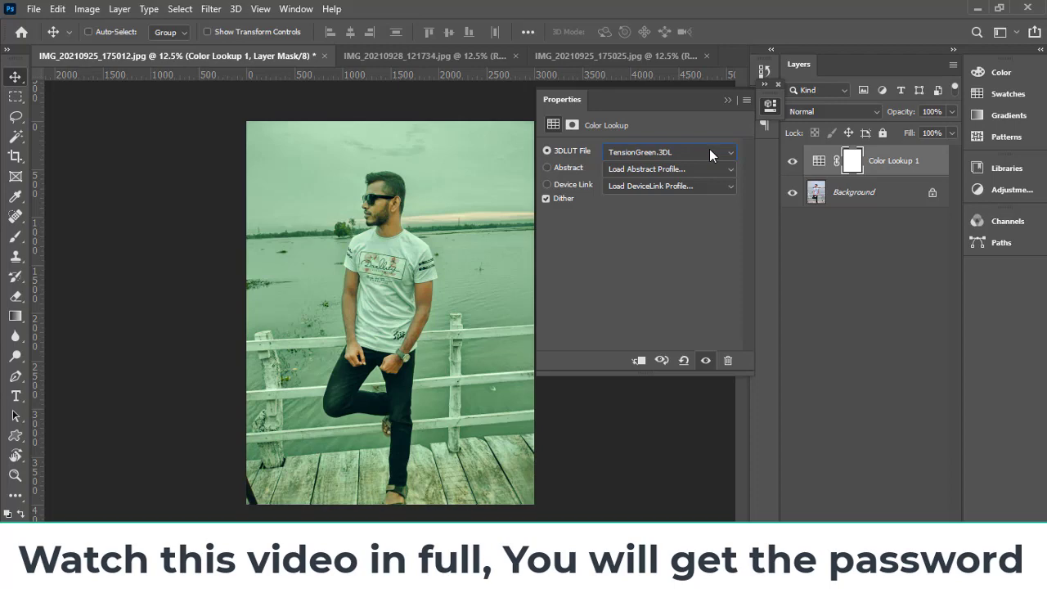
{"action": "left_click", "coordinate": [710, 153]}
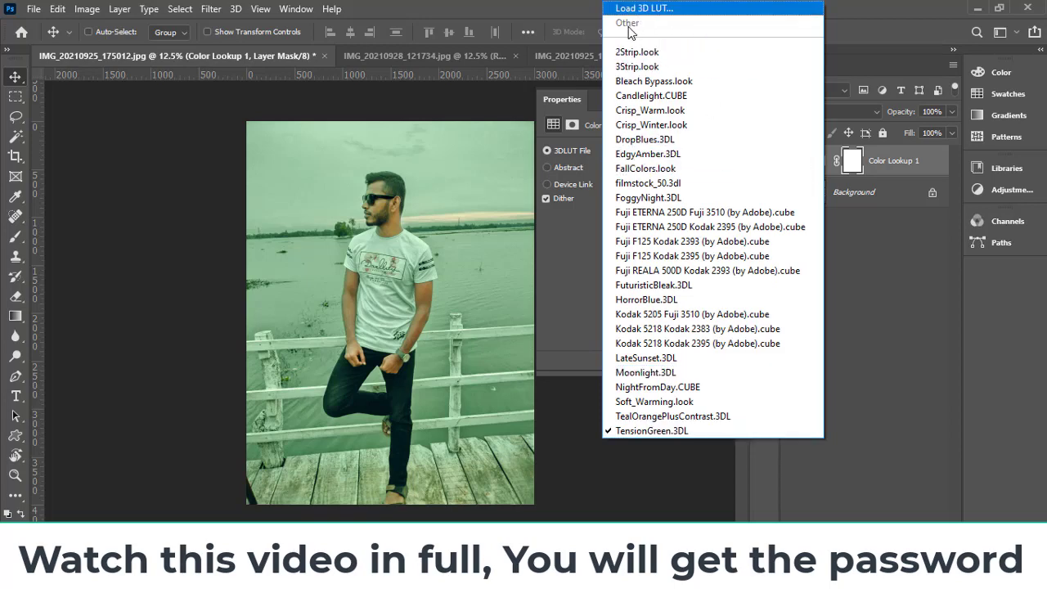
Start loading a custom 3D LUT and browse to the downloaded .cube LUT subfolder
{"action": "left_click", "coordinate": [654, 8]}
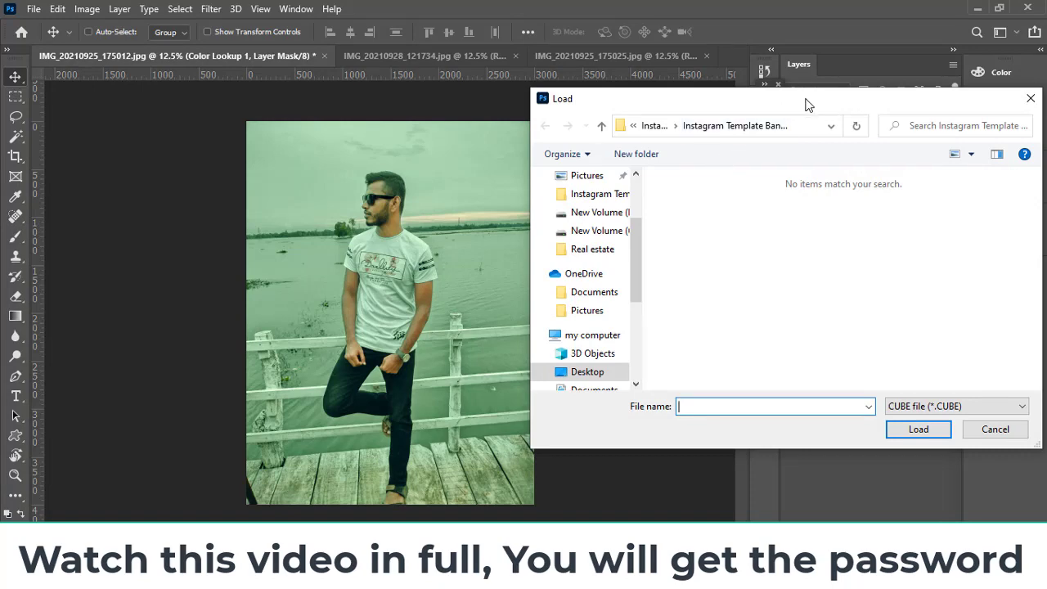
{"action": "left_click_drag", "start_coordinate": [807, 98], "coordinate": [777, 97]}
{"action": "mouse_move", "coordinate": [605, 276]}
{"action": "left_mouse_down"}
{"action": "mouse_move", "coordinate": [602, 222]}
{"action": "mouse_move", "coordinate": [608, 333]}
{"action": "mouse_move", "coordinate": [609, 281]}
{"action": "left_mouse_up"}
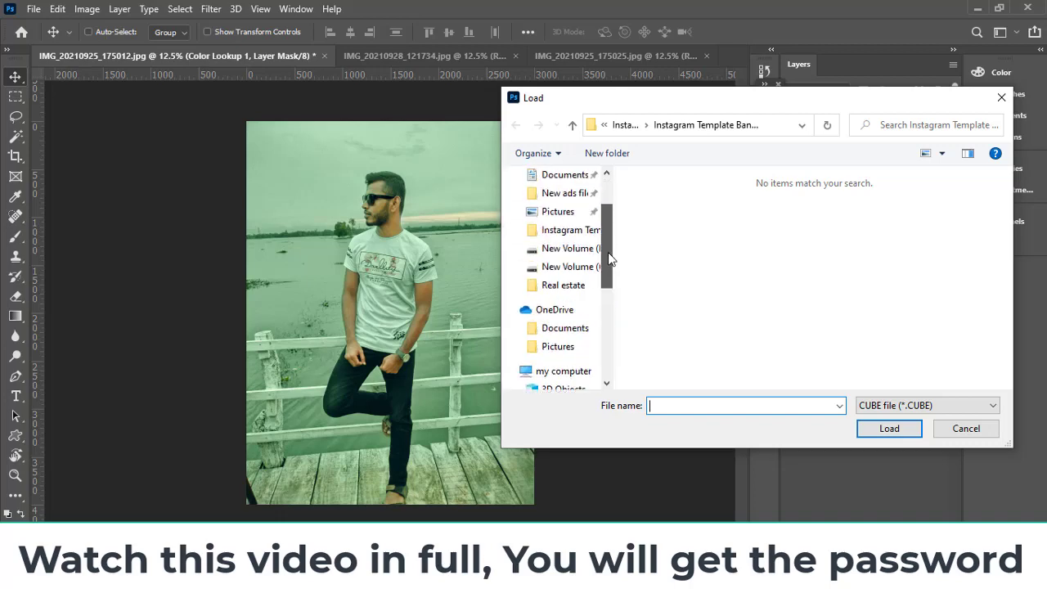
{"action": "left_click", "coordinate": [556, 356]}
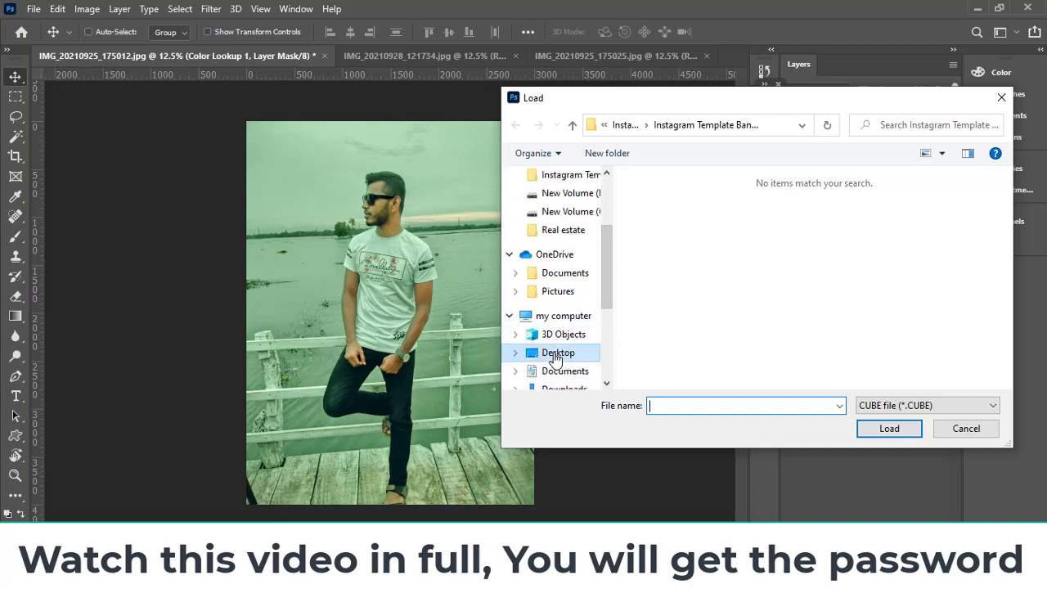
{"action": "scroll", "coordinate": [818, 286], "scroll_direction": "down", "scroll_amount": 1}
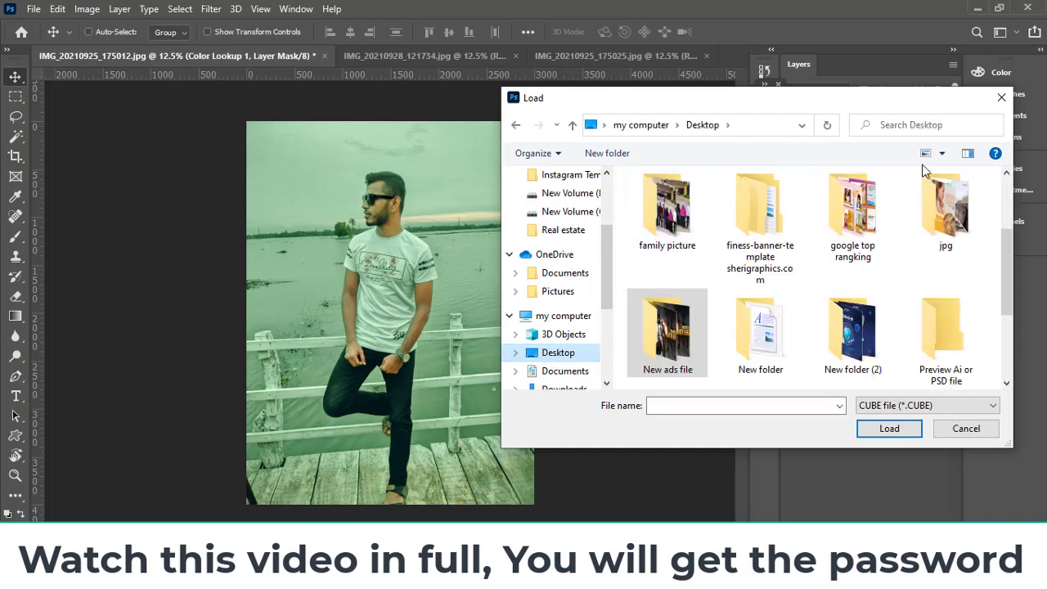
{"action": "mouse_move", "coordinate": [1005, 250]}
{"action": "left_mouse_down"}
{"action": "mouse_move", "coordinate": [1007, 315]}
{"action": "mouse_move", "coordinate": [989, 211]}
{"action": "left_mouse_up"}
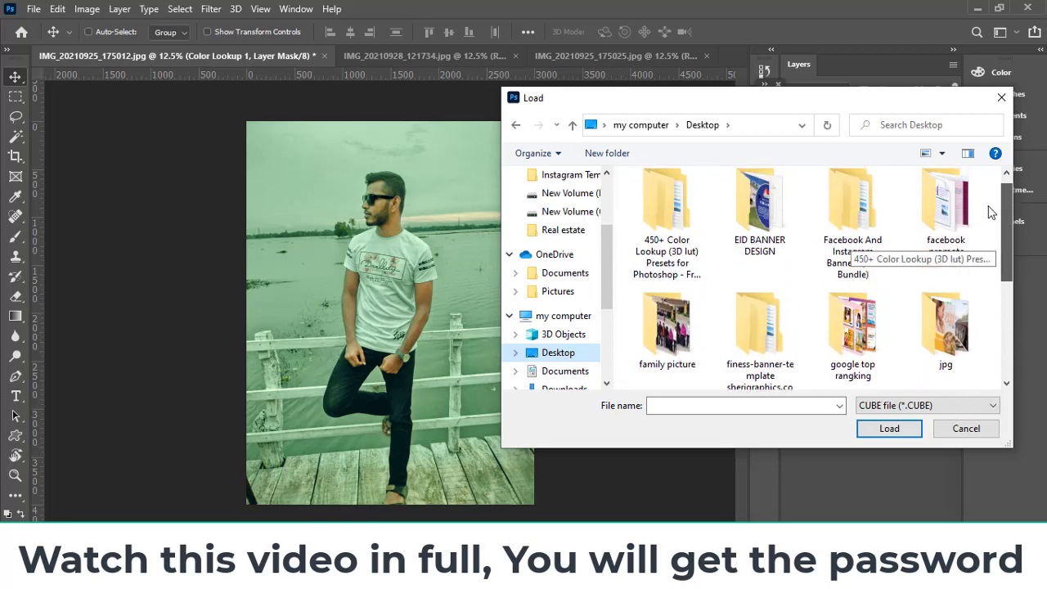
{"action": "double_click", "coordinate": [667, 196]}
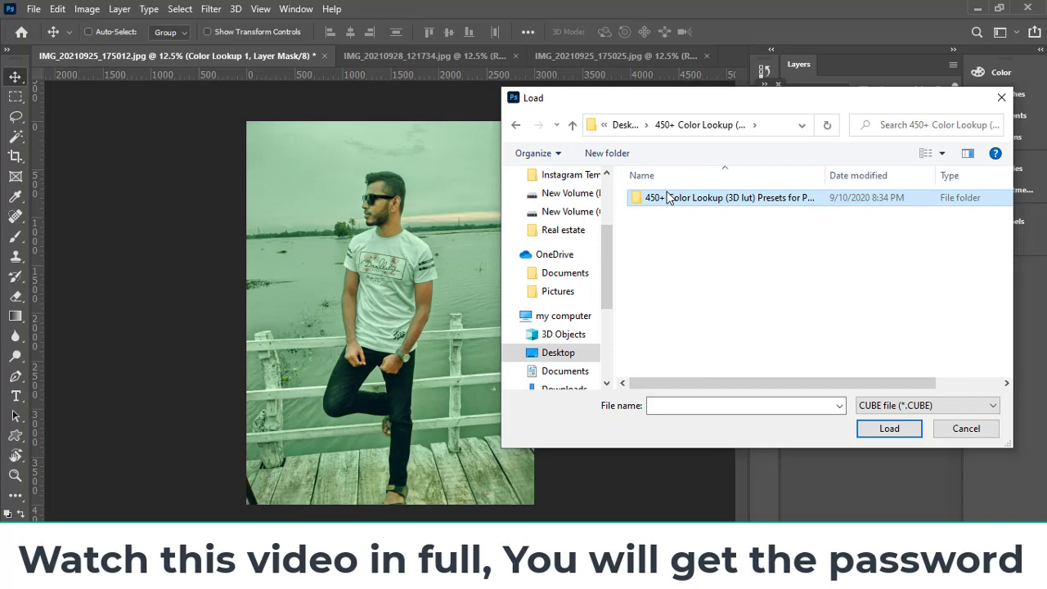
{"action": "double_click", "coordinate": [667, 197]}
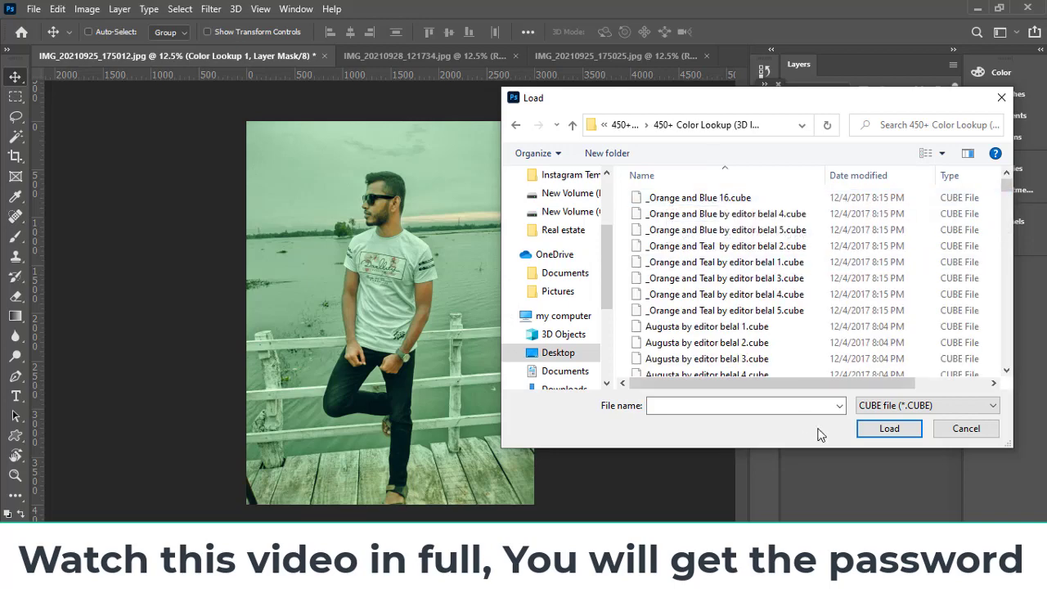
Load _Orange and Blue 16.cube, with CUBE file type, onto the Color Lookup layer
{"action": "left_click", "coordinate": [892, 434]}
{"action": "left_click", "coordinate": [650, 198]}
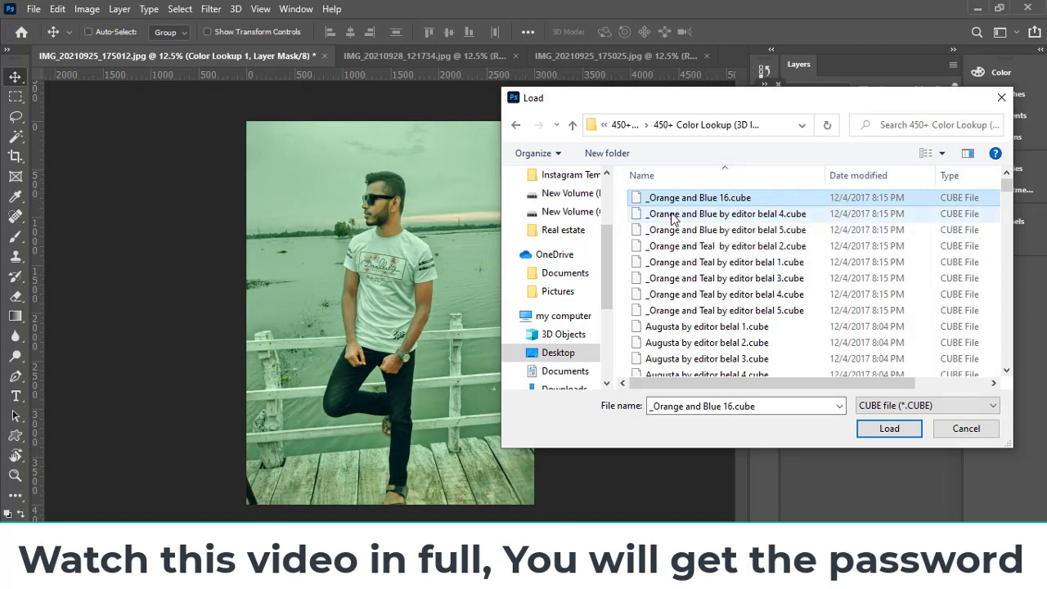
{"action": "left_click", "coordinate": [671, 214]}
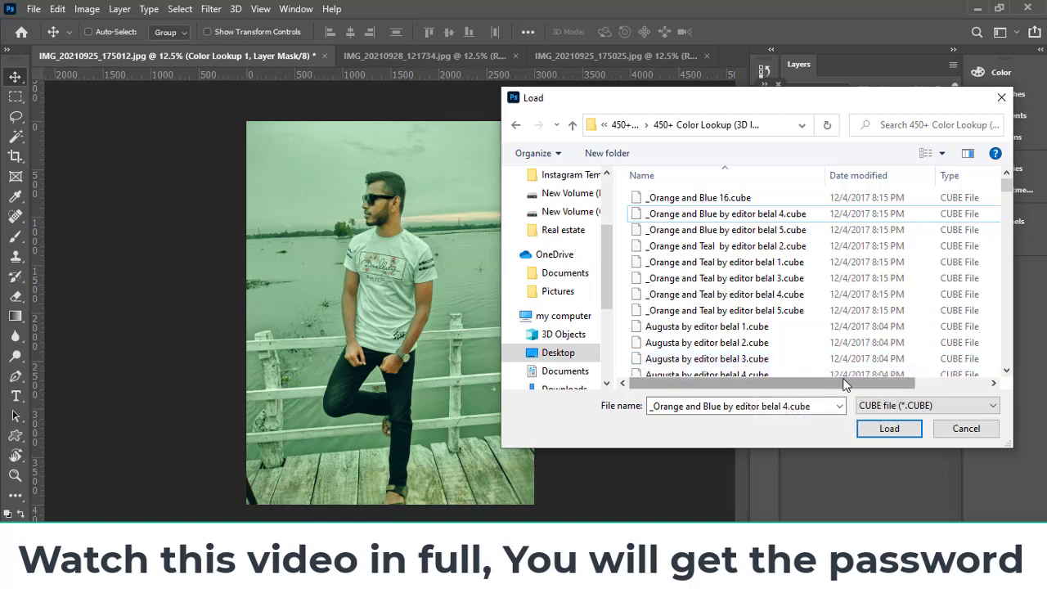
{"action": "left_click", "coordinate": [981, 406]}
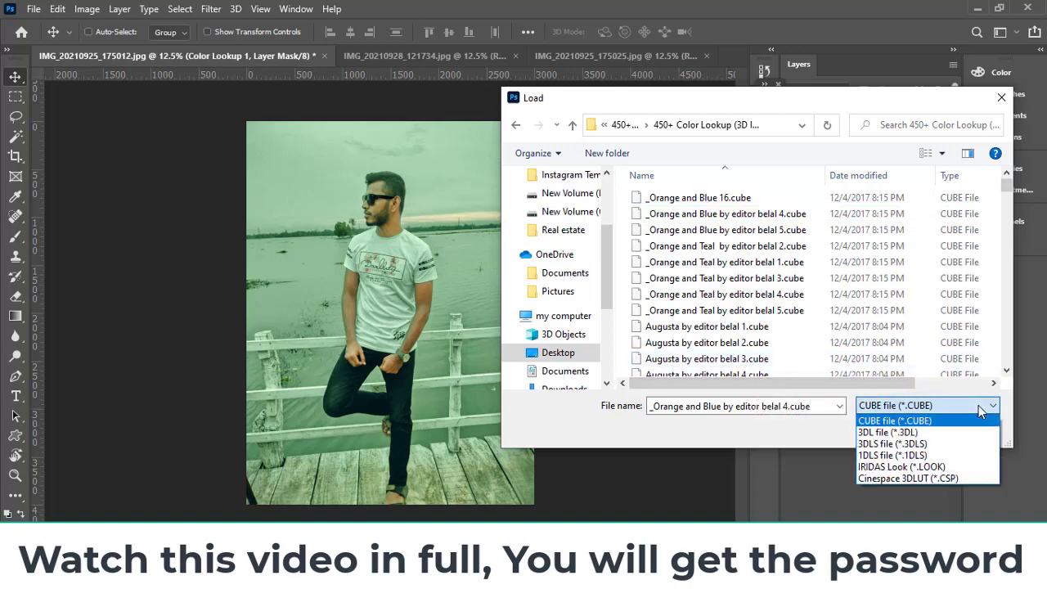
{"action": "left_click", "coordinate": [979, 405]}
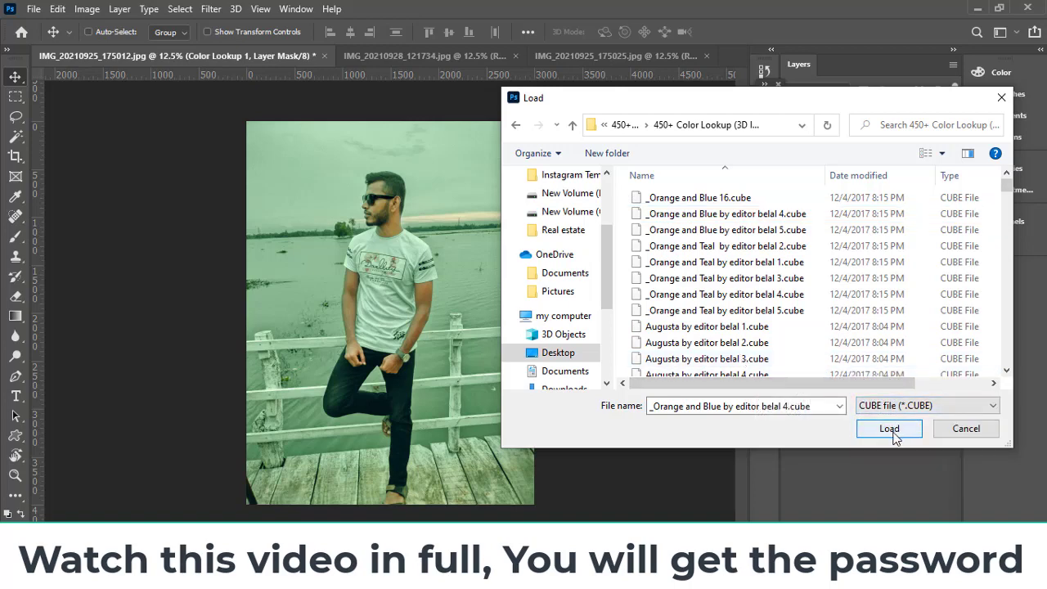
{"action": "left_click", "coordinate": [687, 197]}
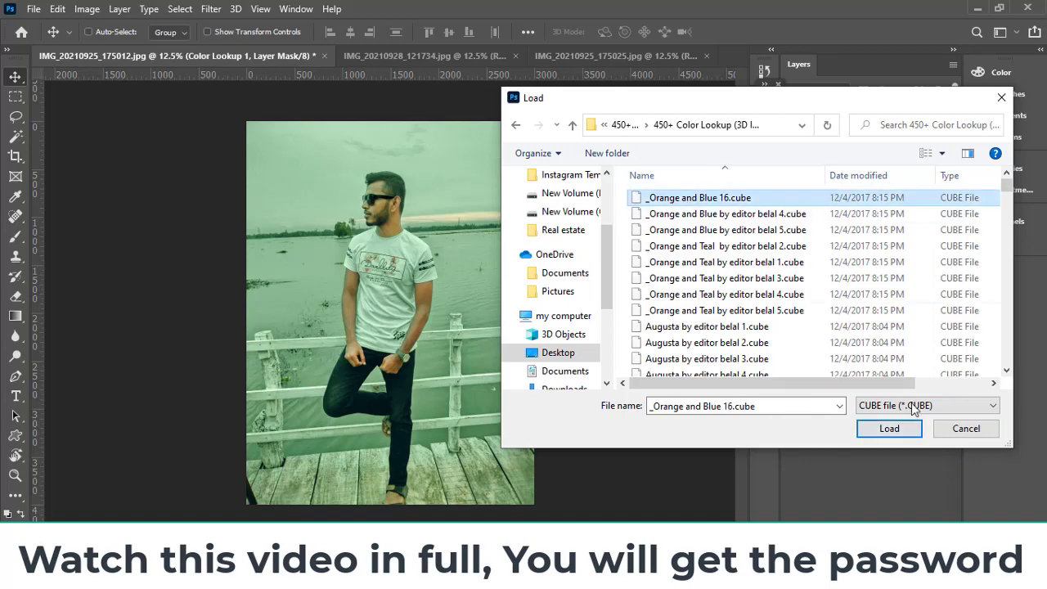
{"action": "left_click", "coordinate": [904, 429]}
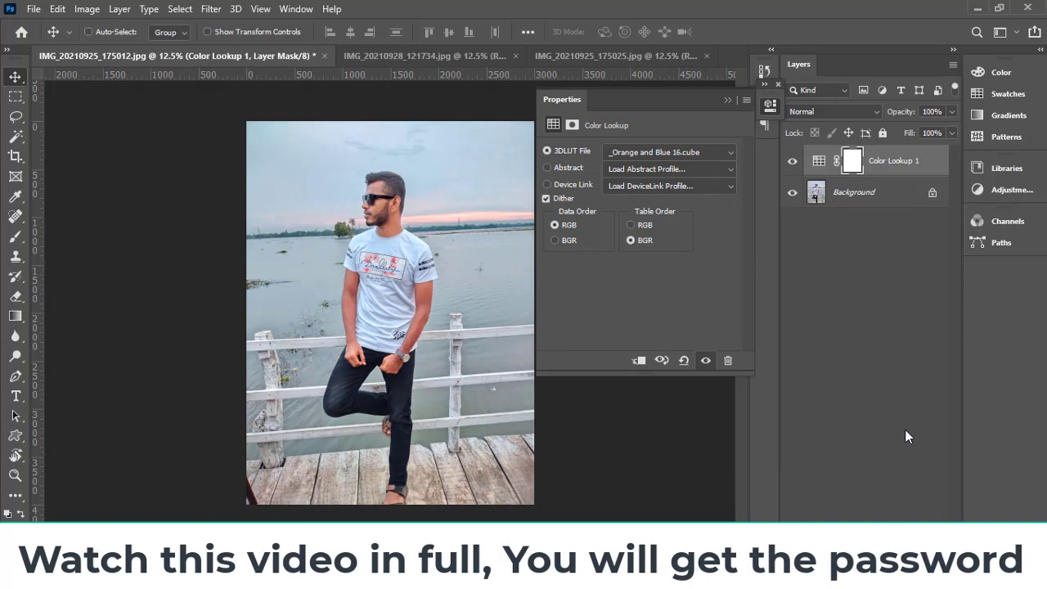
Load the _Orange and Teal by editor belal 4.cube LUT into the pier portrait's Color Lookup layer
{"action": "left_click", "coordinate": [731, 154]}
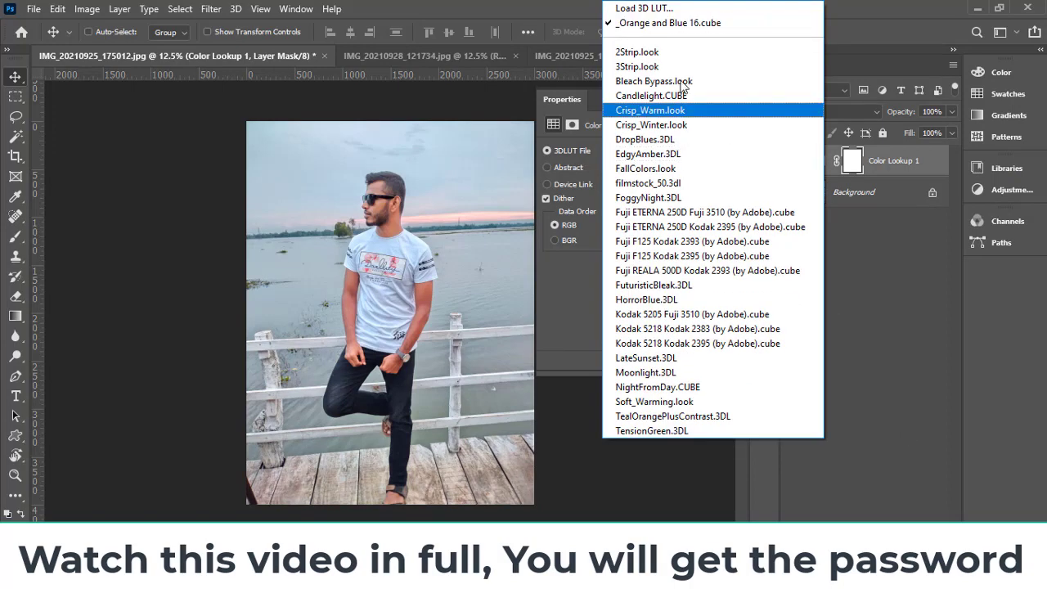
{"action": "left_click", "coordinate": [666, 11]}
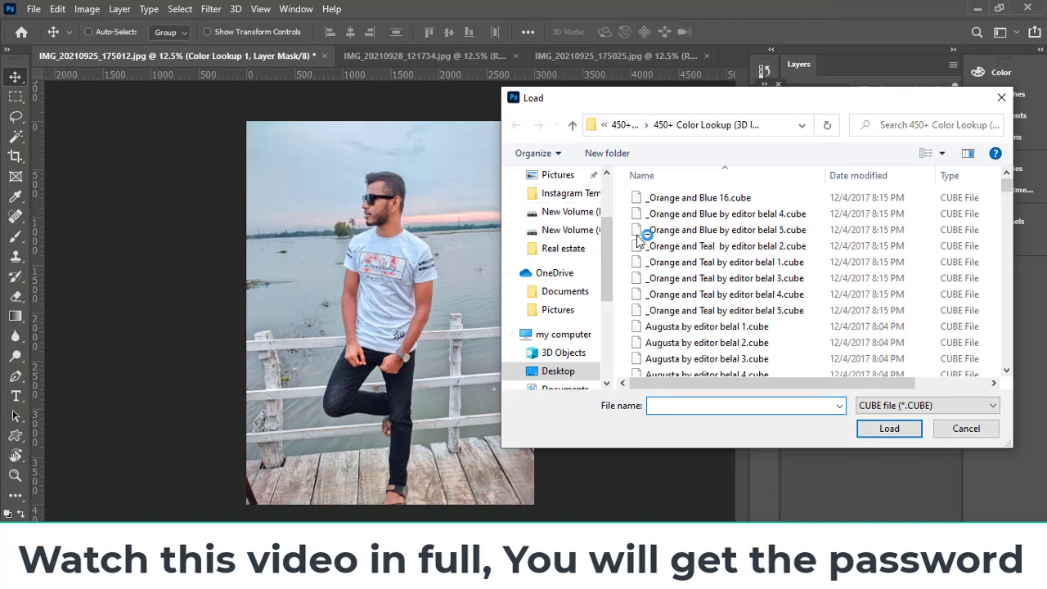
{"action": "left_click", "coordinate": [708, 294]}
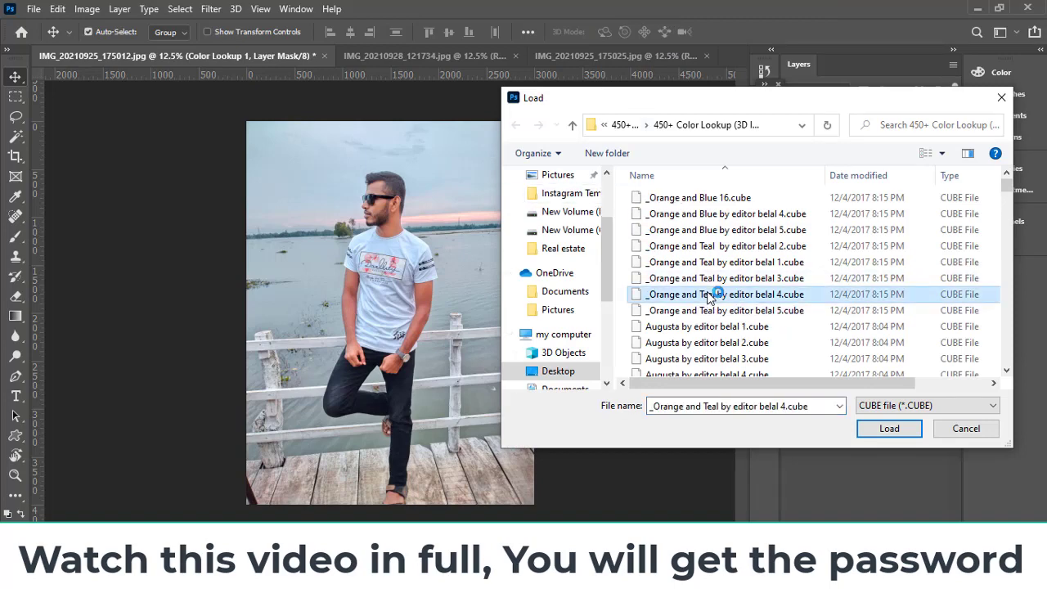
{"action": "left_click", "coordinate": [884, 428]}
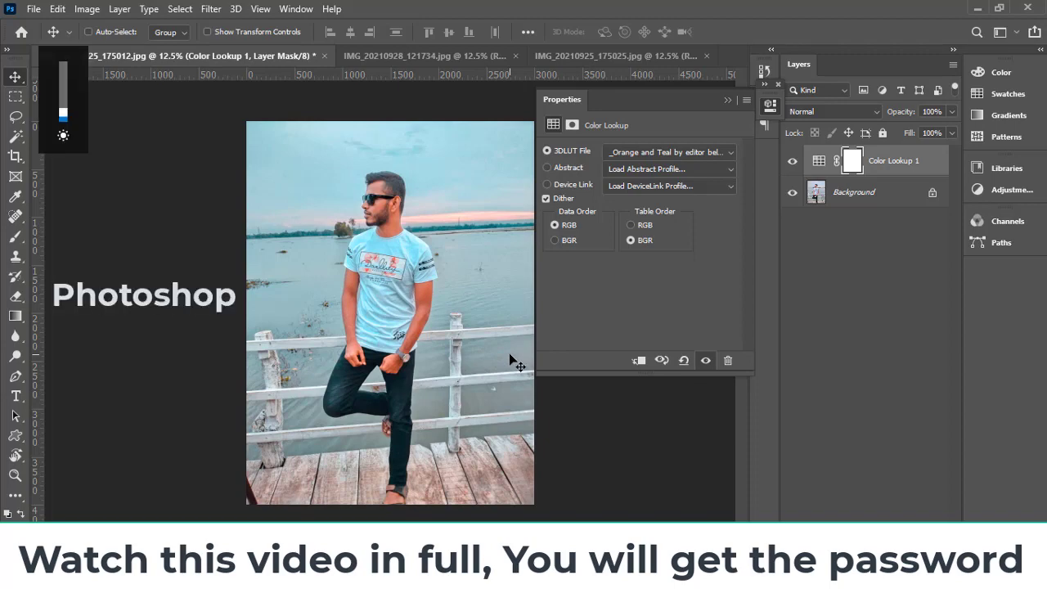
On the IMG_20210928_121734 photo, add a Color Lookup layer using the 2Strip.look preset
{"action": "left_click", "coordinate": [405, 57]}
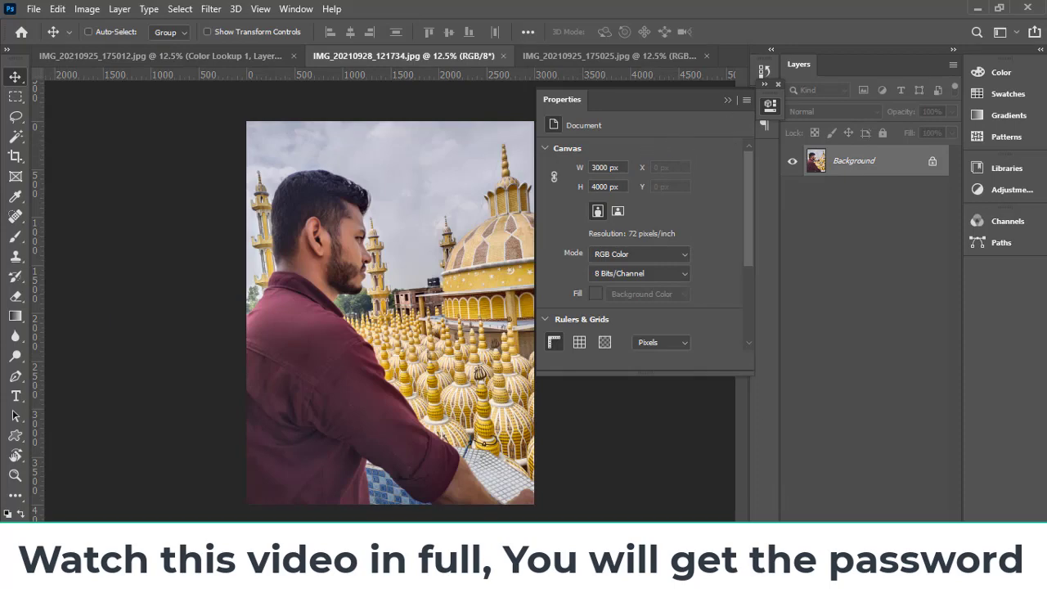
{"action": "left_click", "coordinate": [869, 577]}
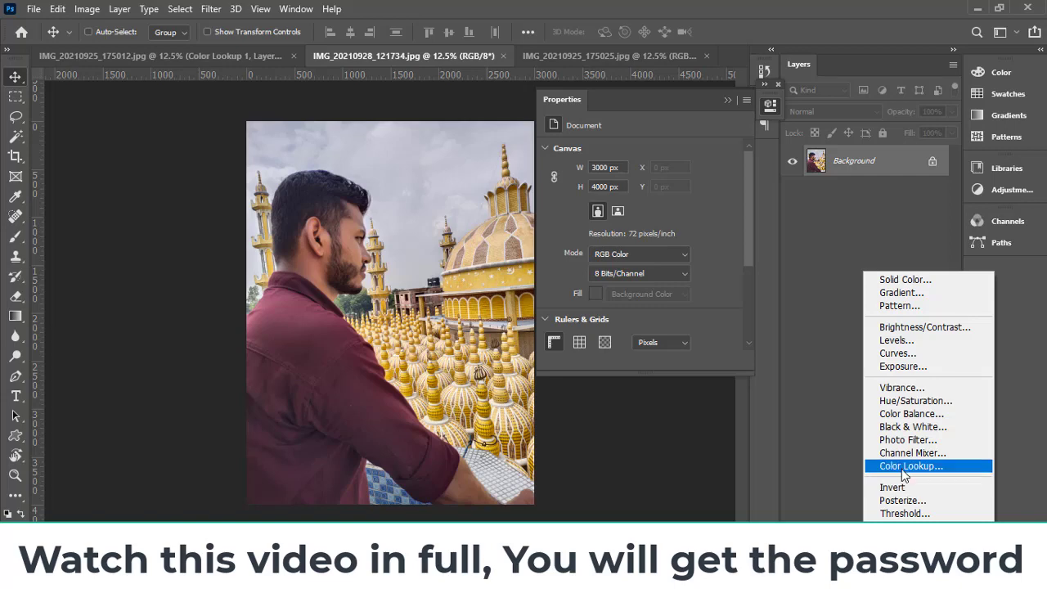
{"action": "left_click", "coordinate": [900, 465]}
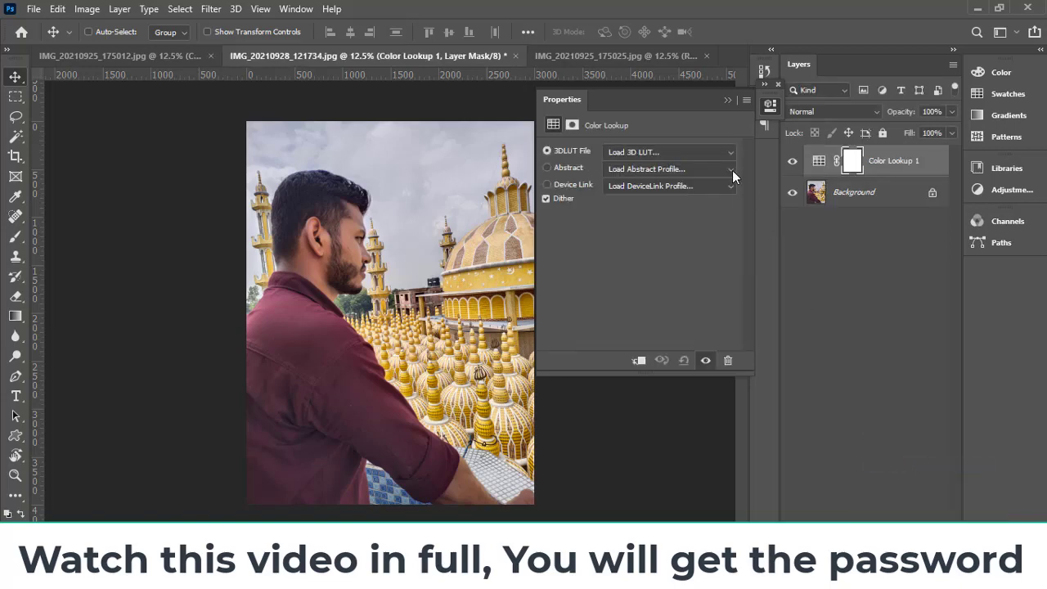
{"action": "left_click", "coordinate": [728, 155]}
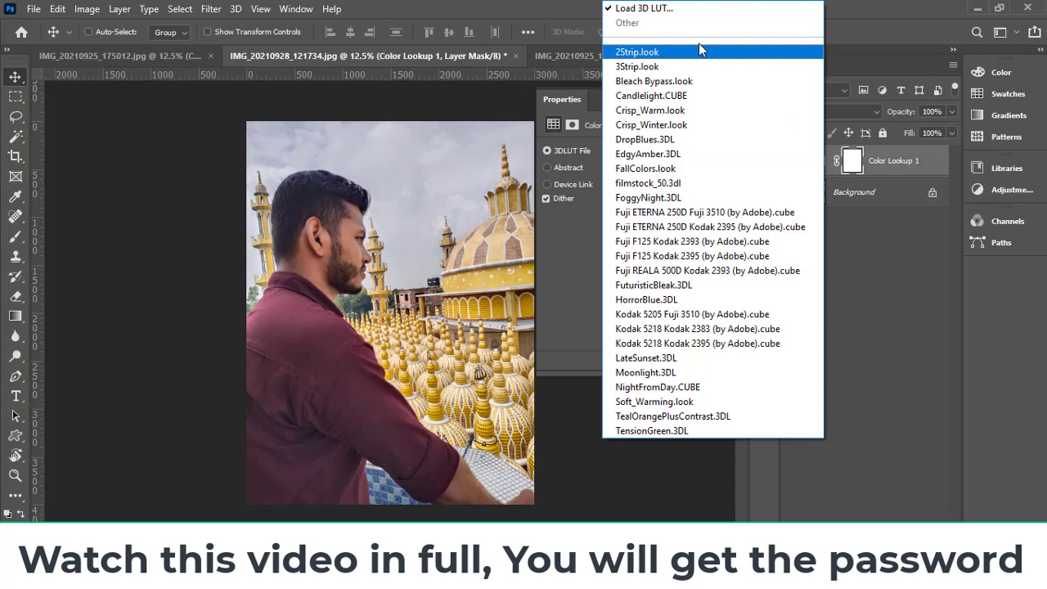
{"action": "left_click", "coordinate": [668, 54]}
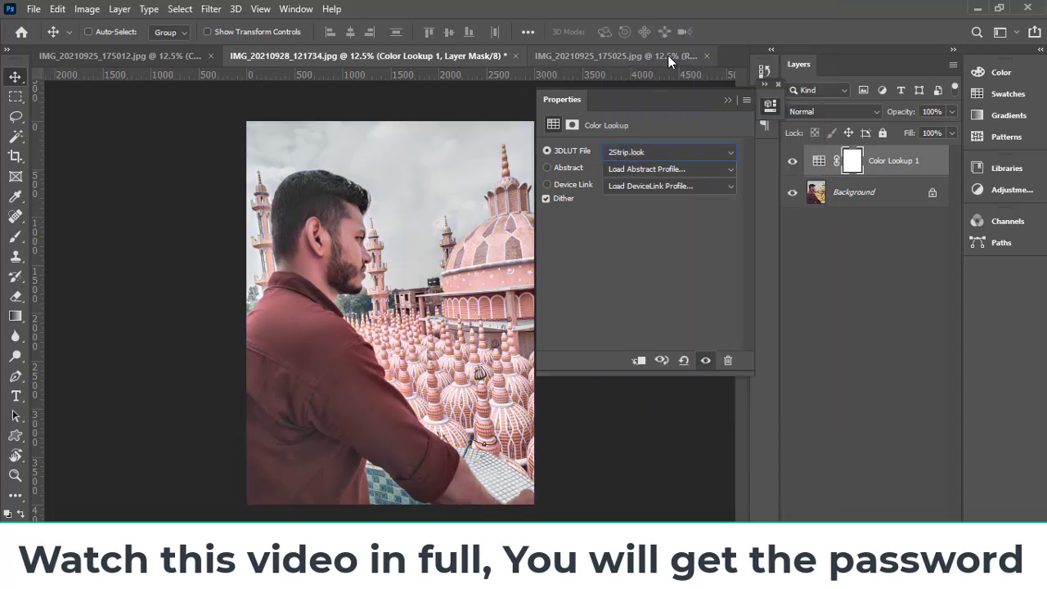
Step through the built-in LUT presets past Crisp_Warm, EdgyAmber, FoggyNight, Kodak 5205 and LateSunset
{"action": "key", "text": "Down"}
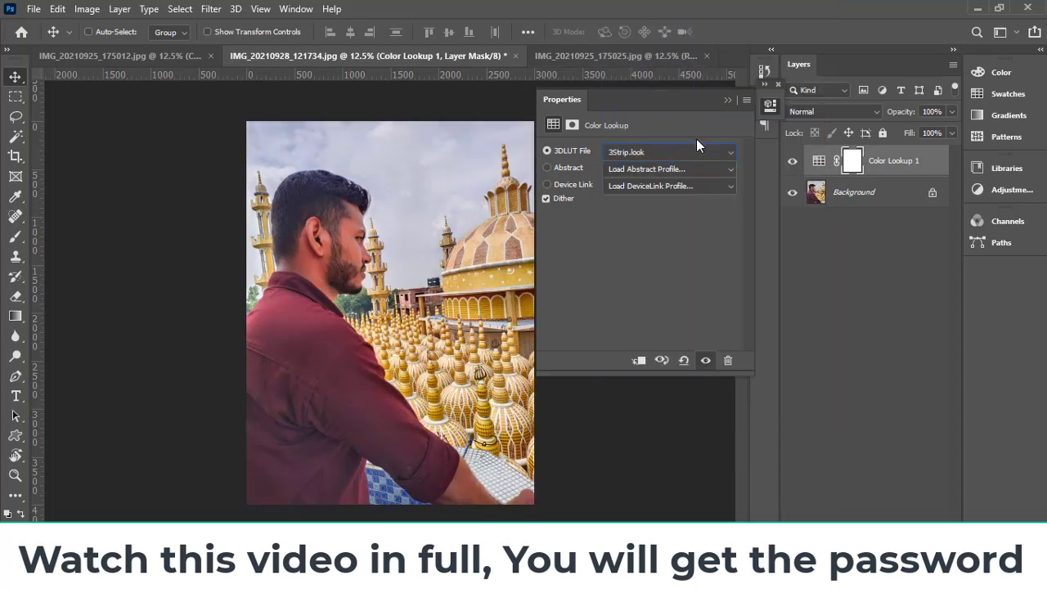
{"action": "key", "text": "Down"}
{"action": "key", "text": "Down"}
{"action": "key", "text": "Down"}
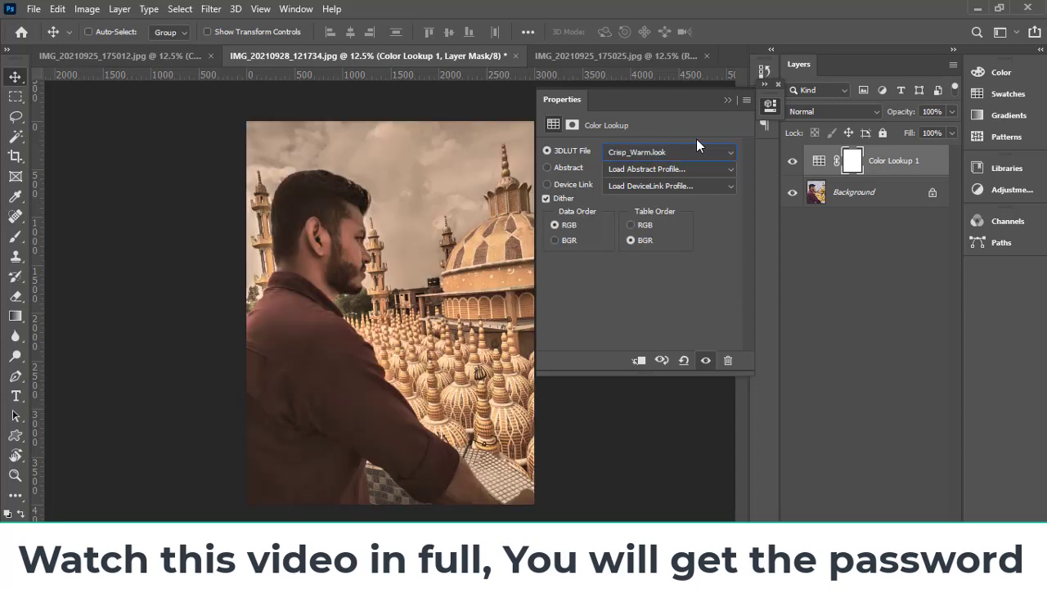
{"action": "key", "text": "Down"}
{"action": "key", "text": "Down"}
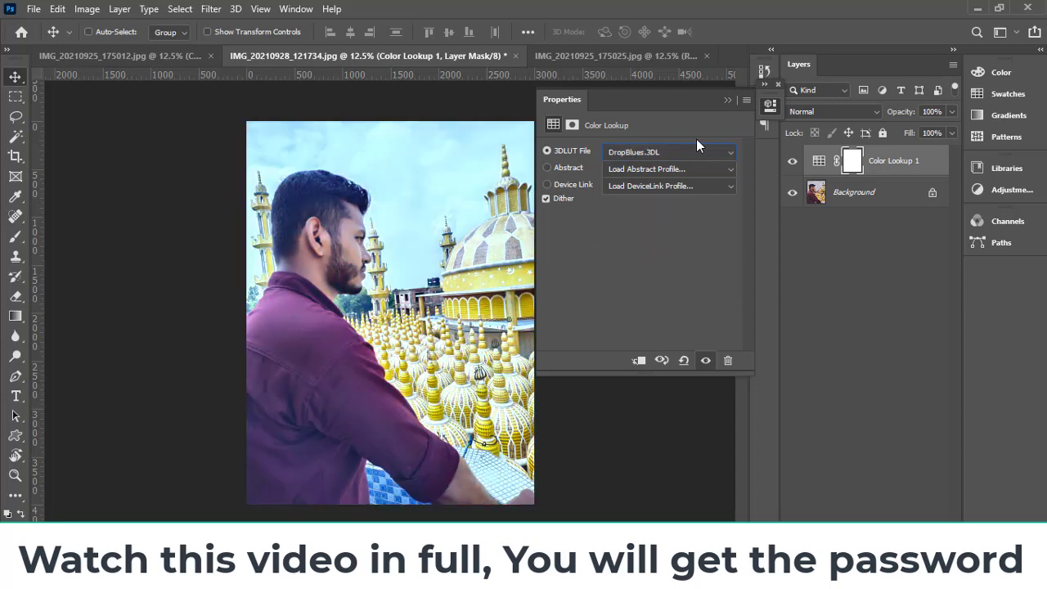
{"action": "key", "text": "Down"}
{"action": "key", "text": "Down"}
{"action": "key", "text": "Down"}
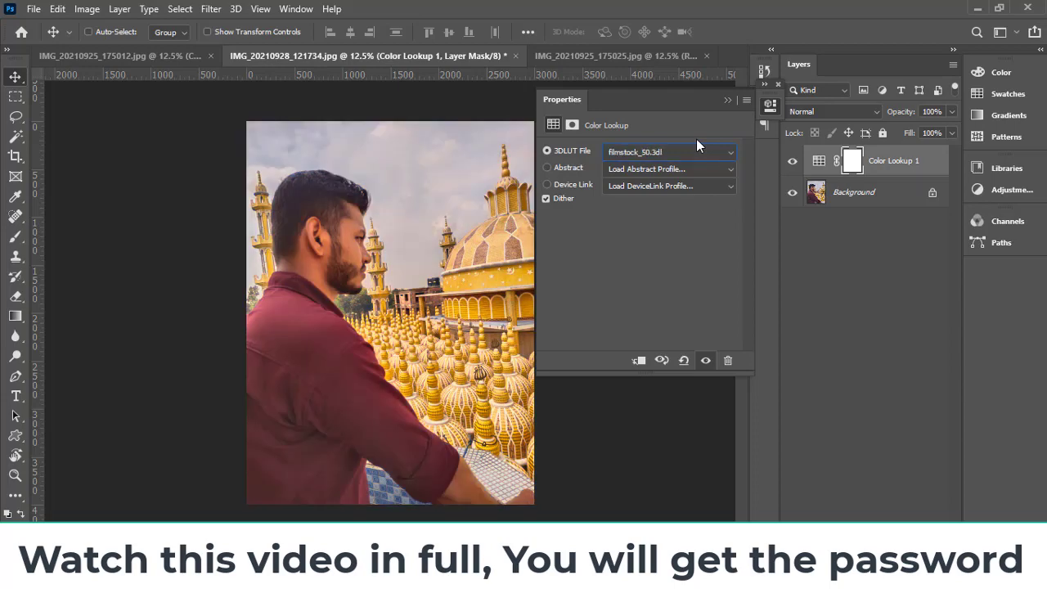
{"action": "key", "text": "Down"}
{"action": "key", "text": "Down"}
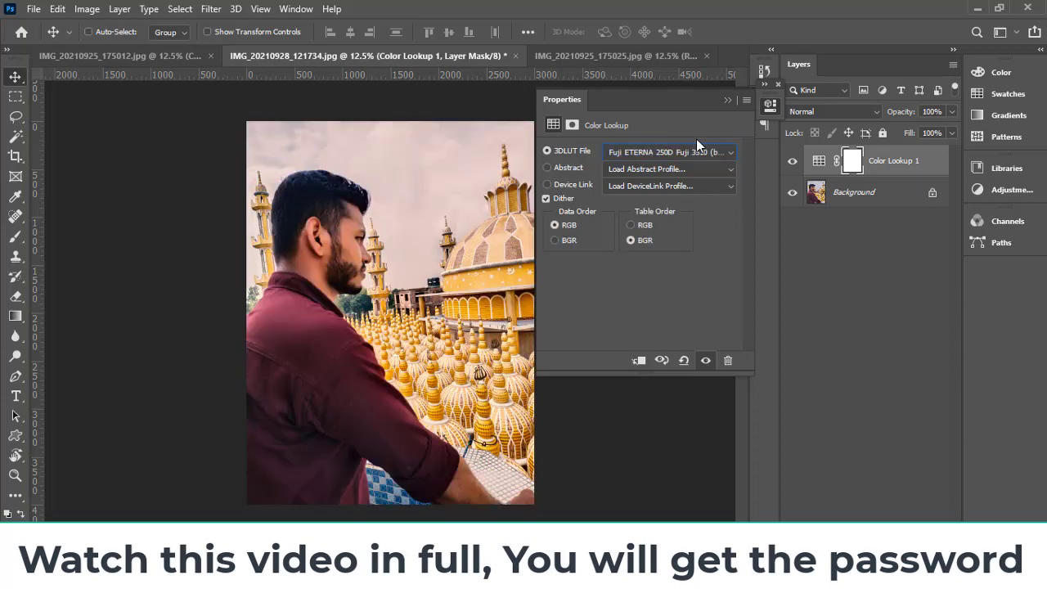
{"action": "key", "text": "Down"}
{"action": "key", "text": "Down"}
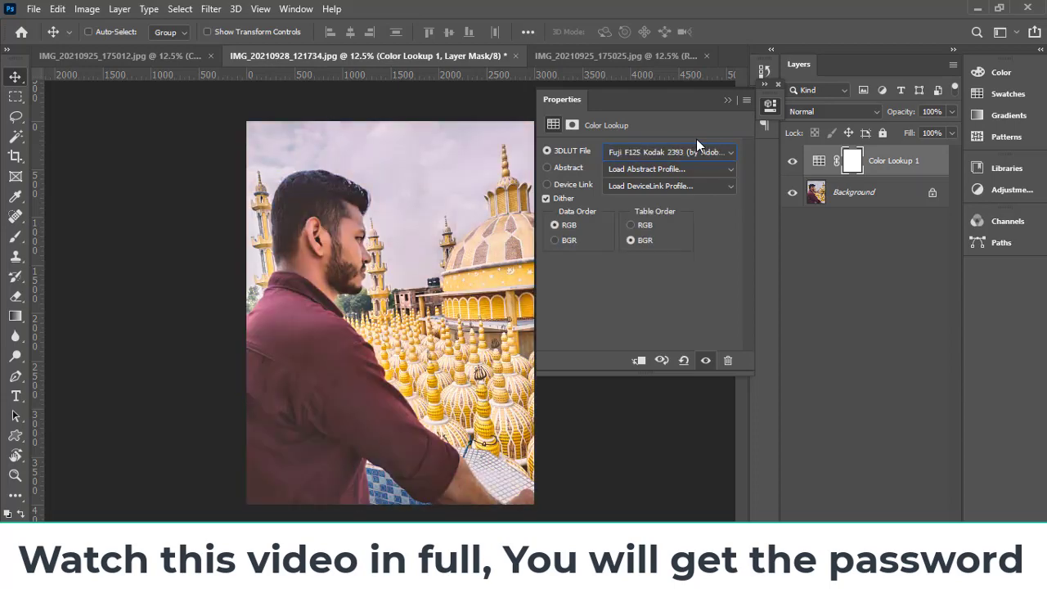
{"action": "key", "text": "Down"}
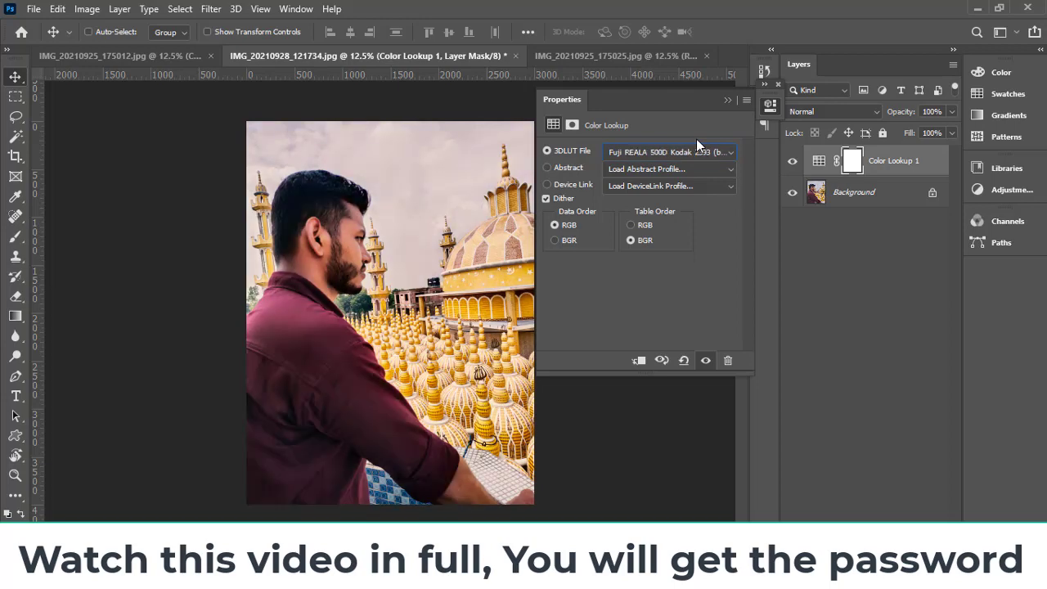
{"action": "key", "text": "Down"}
{"action": "key", "text": "Down"}
{"action": "key", "text": "Down"}
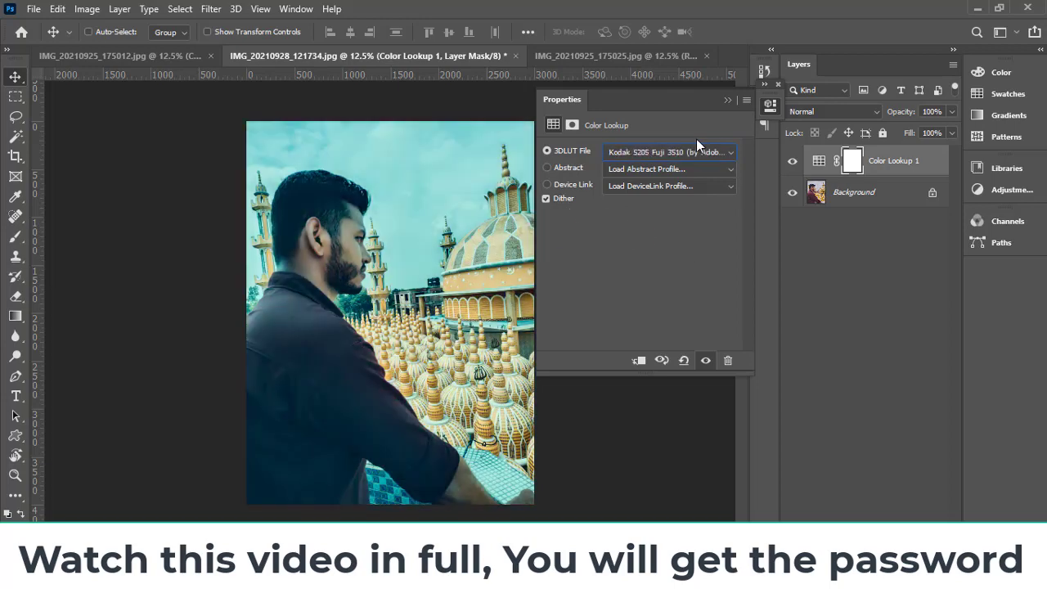
{"action": "key", "text": "Down"}
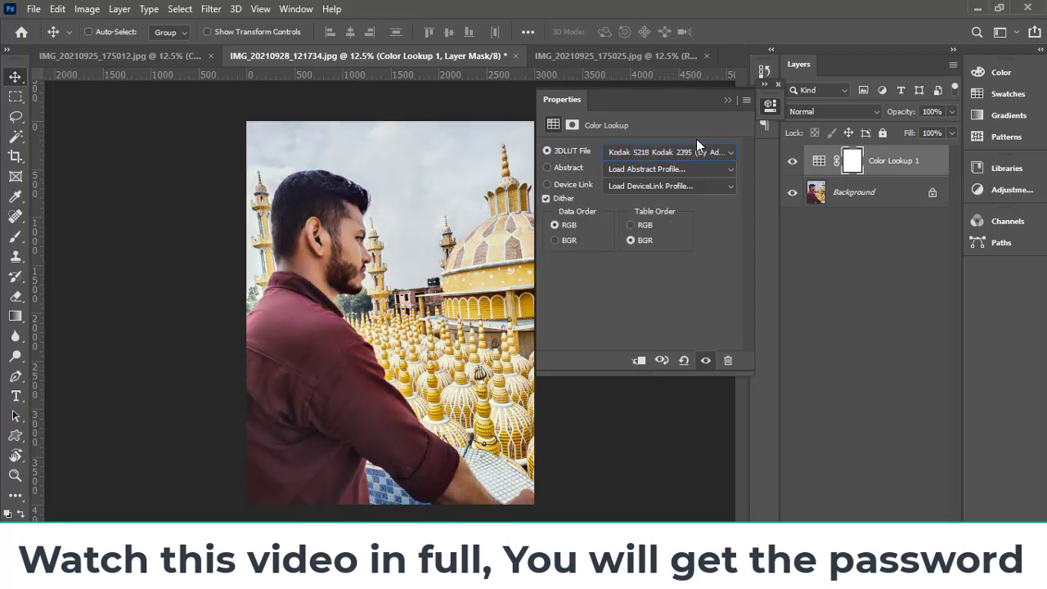
{"action": "key", "text": "Down"}
{"action": "key", "text": "Down"}
{"action": "key", "text": "Down"}
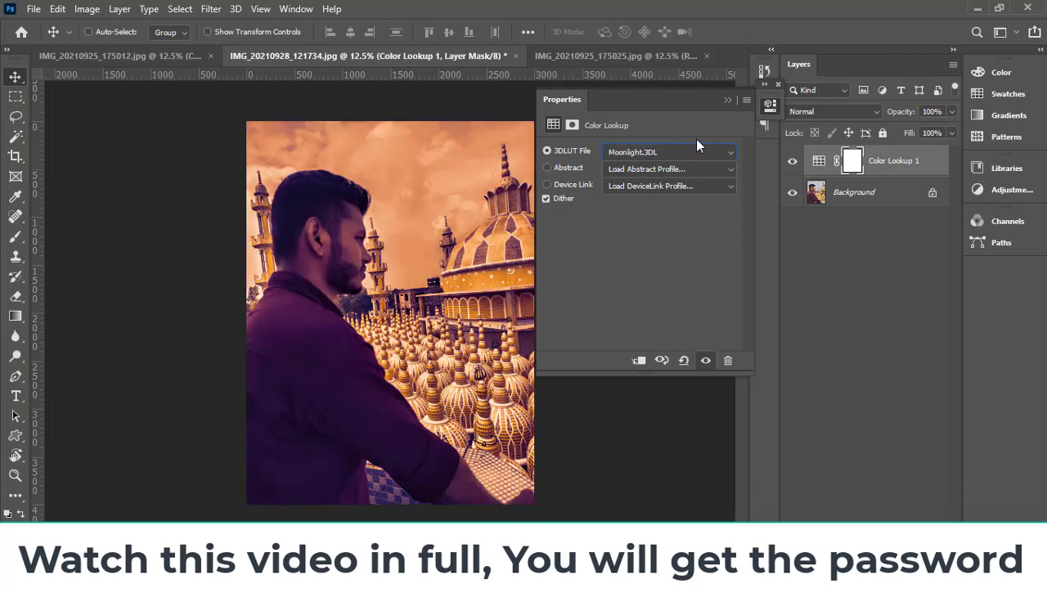
{"action": "key", "text": "Down"}
{"action": "key", "text": "Down"}
{"action": "key", "text": "Down"}
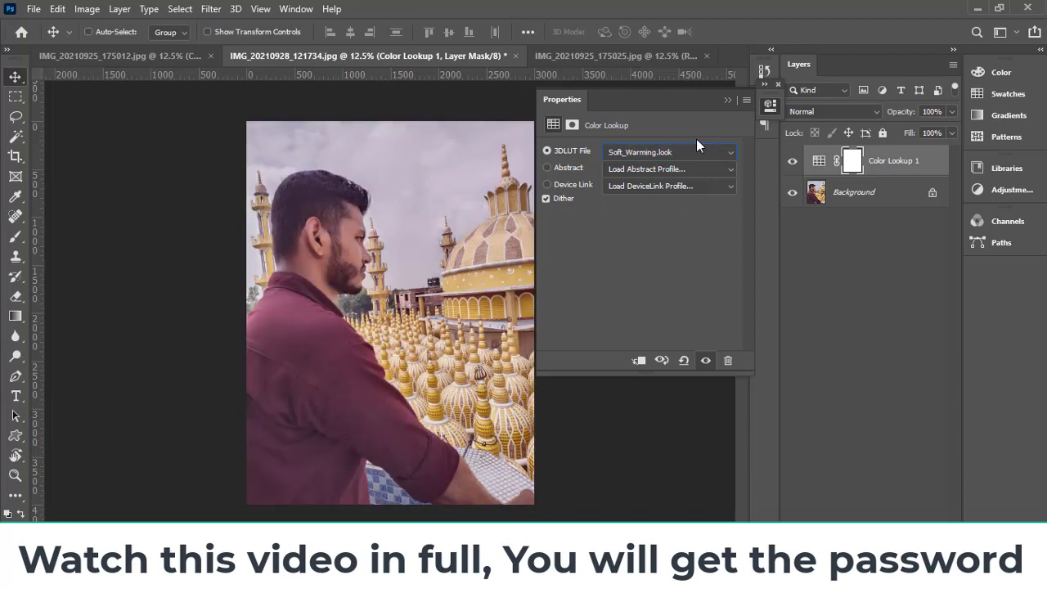